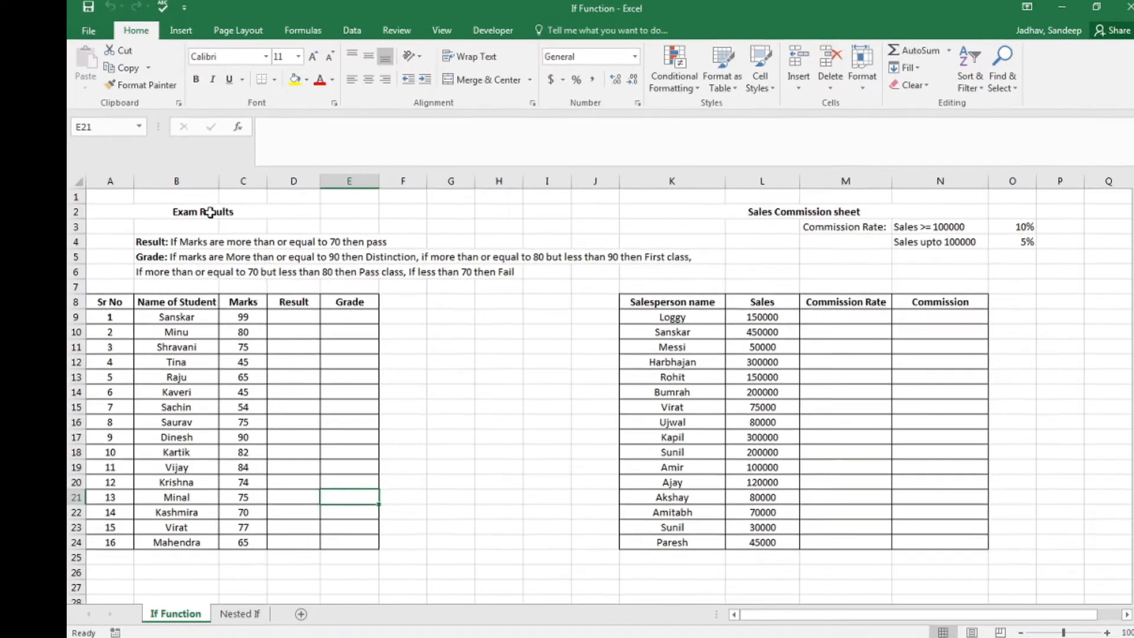
Start an IF formula in D9, the first Result cell, with the logical test C9>=70.
left_click(192, 207)
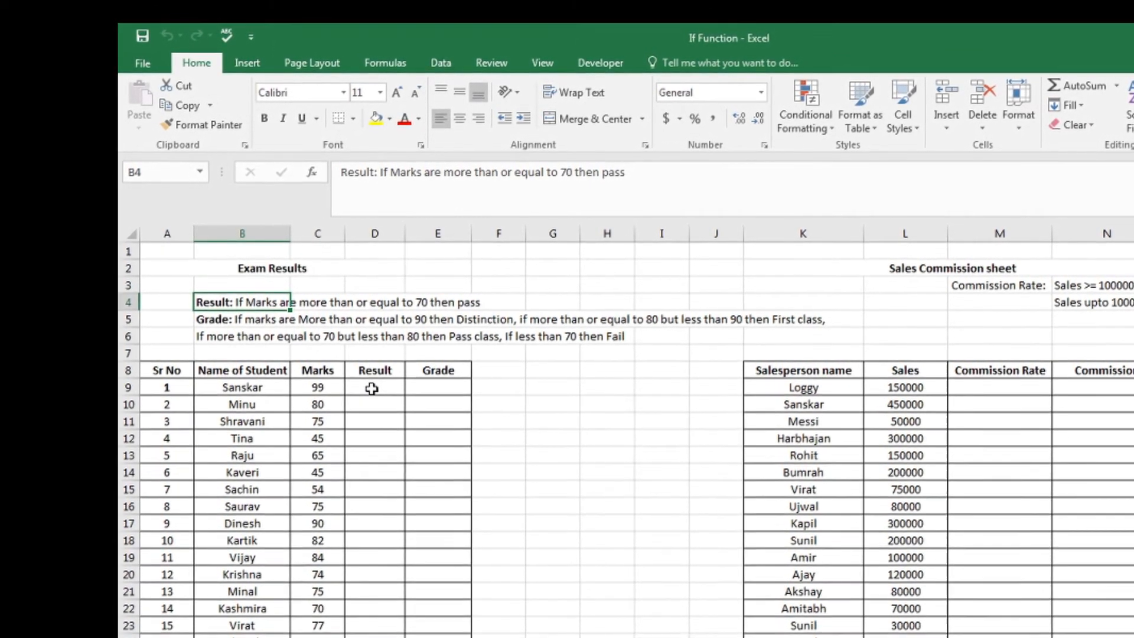
left_click(371, 388)
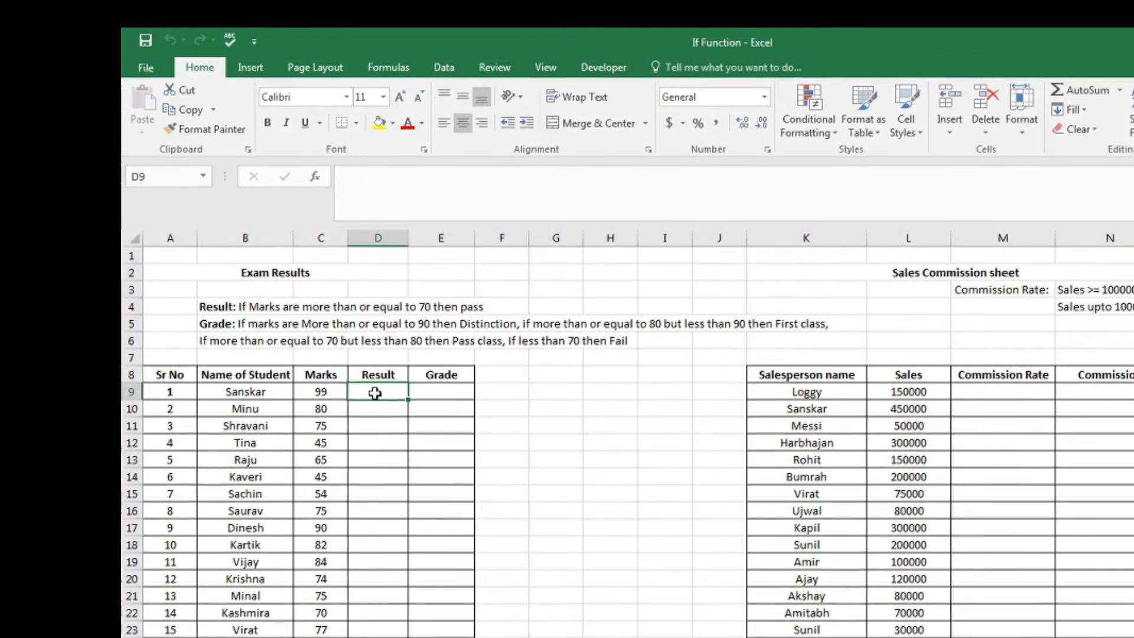
double_click(374, 393)
type("=i")
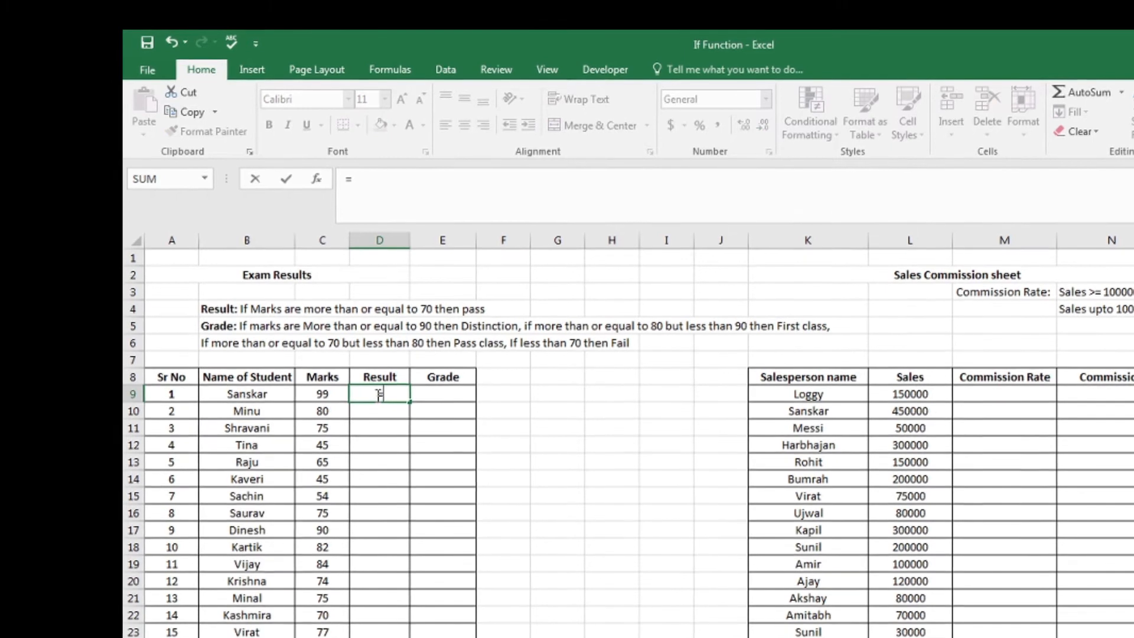
type("f")
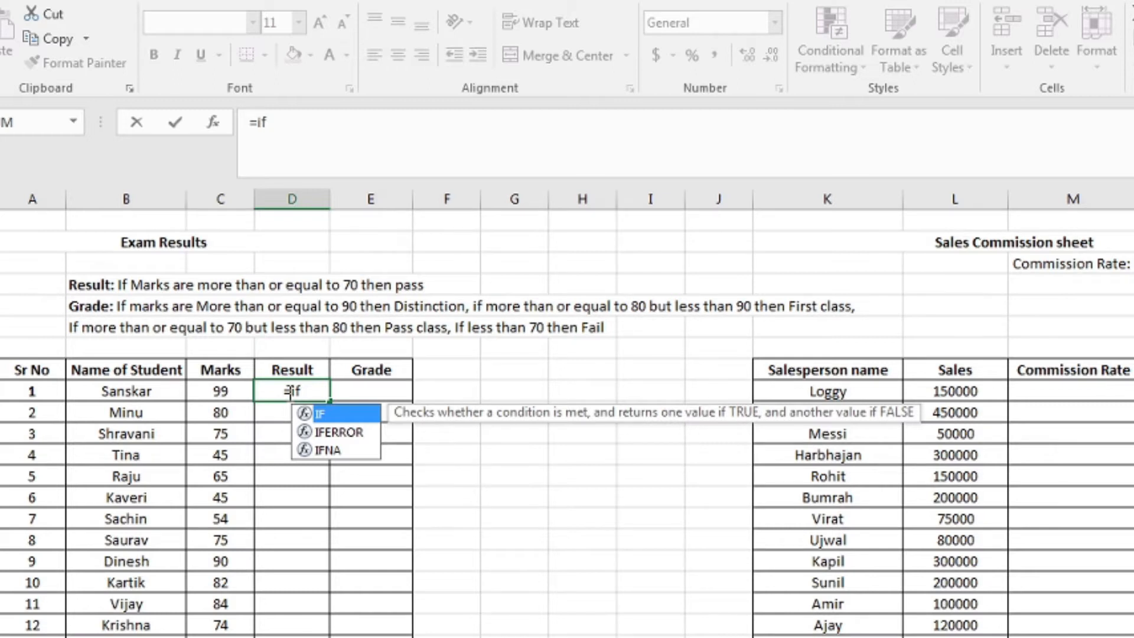
key("Tab")
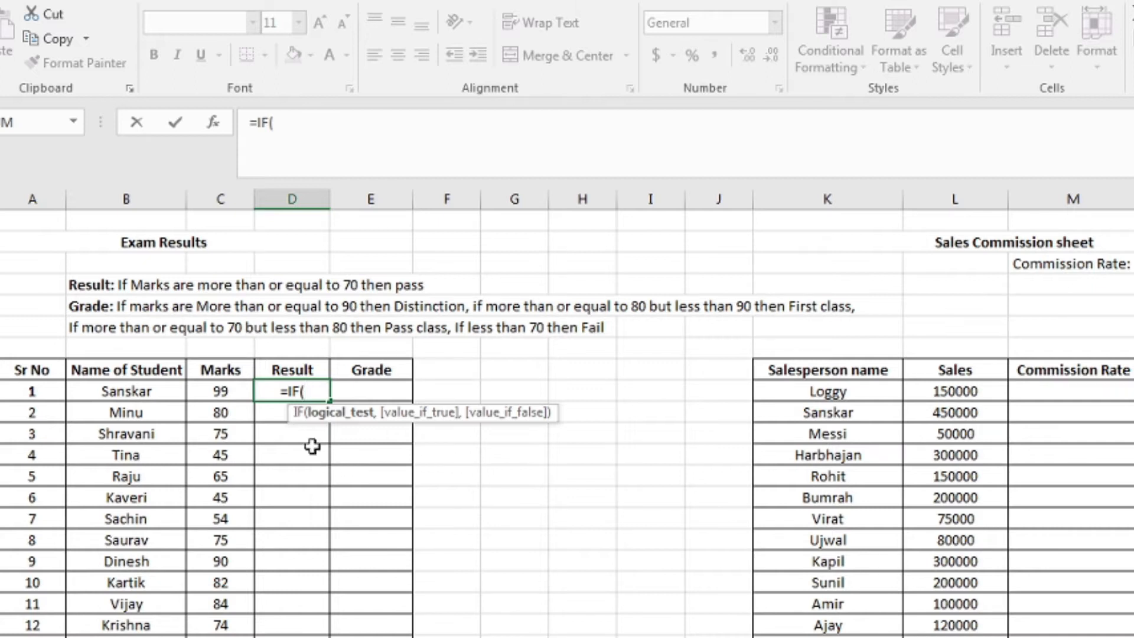
left_click(223, 392)
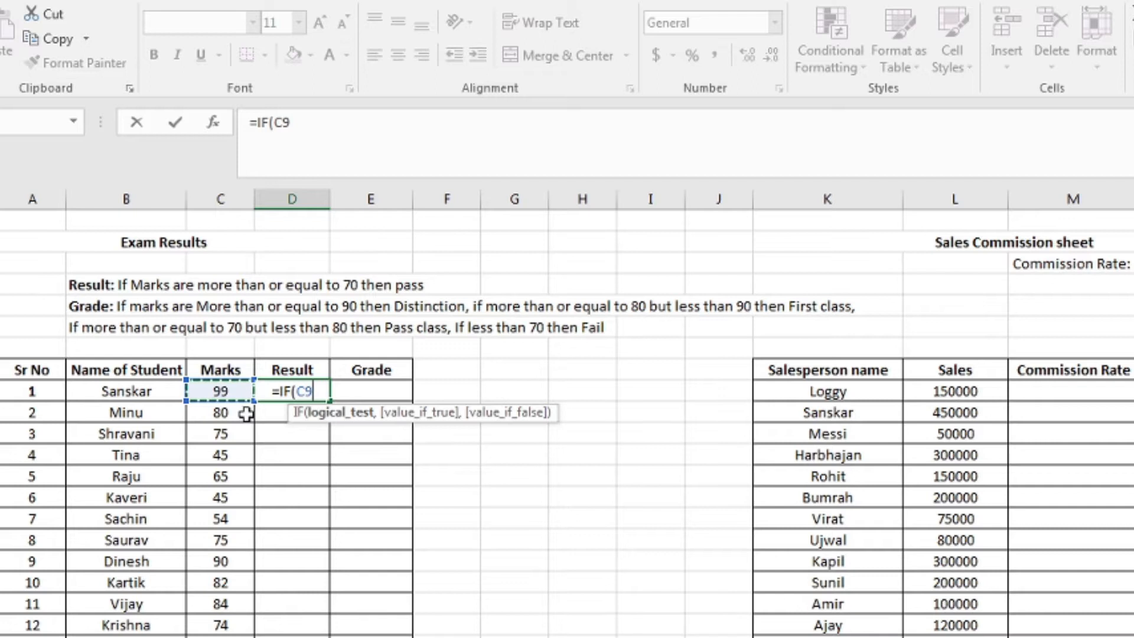
type(">=")
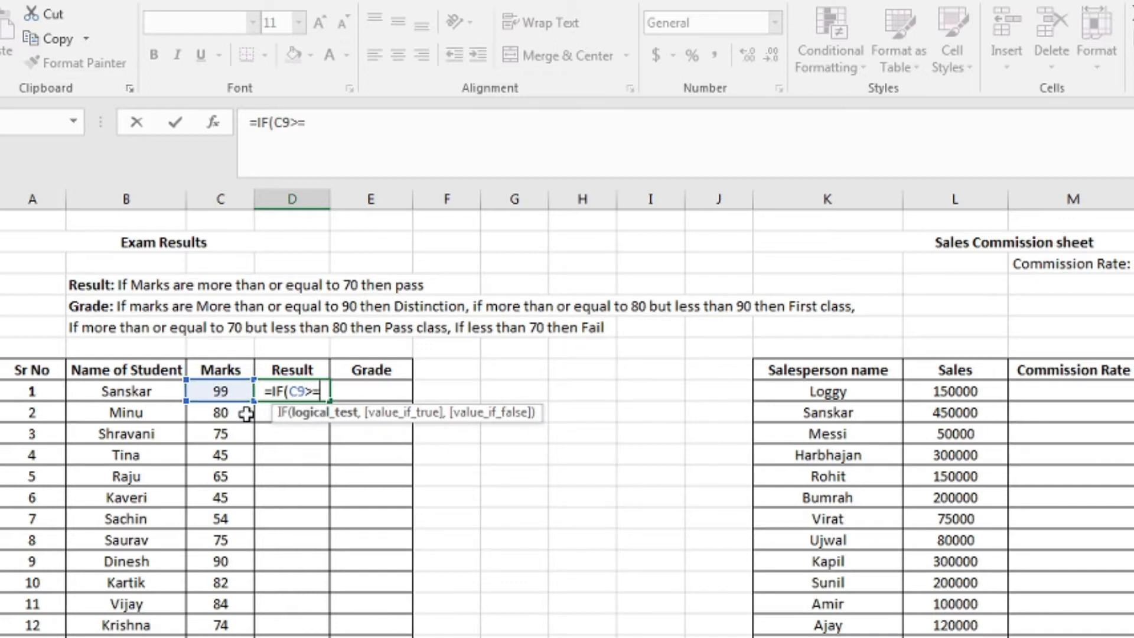
type("70")
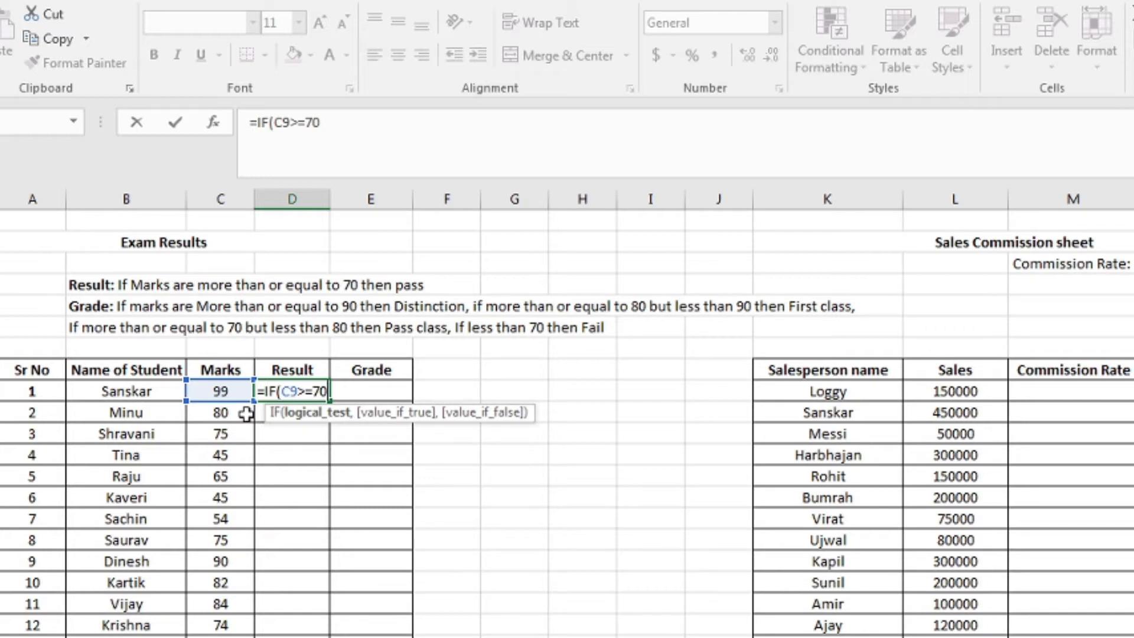
type(",")
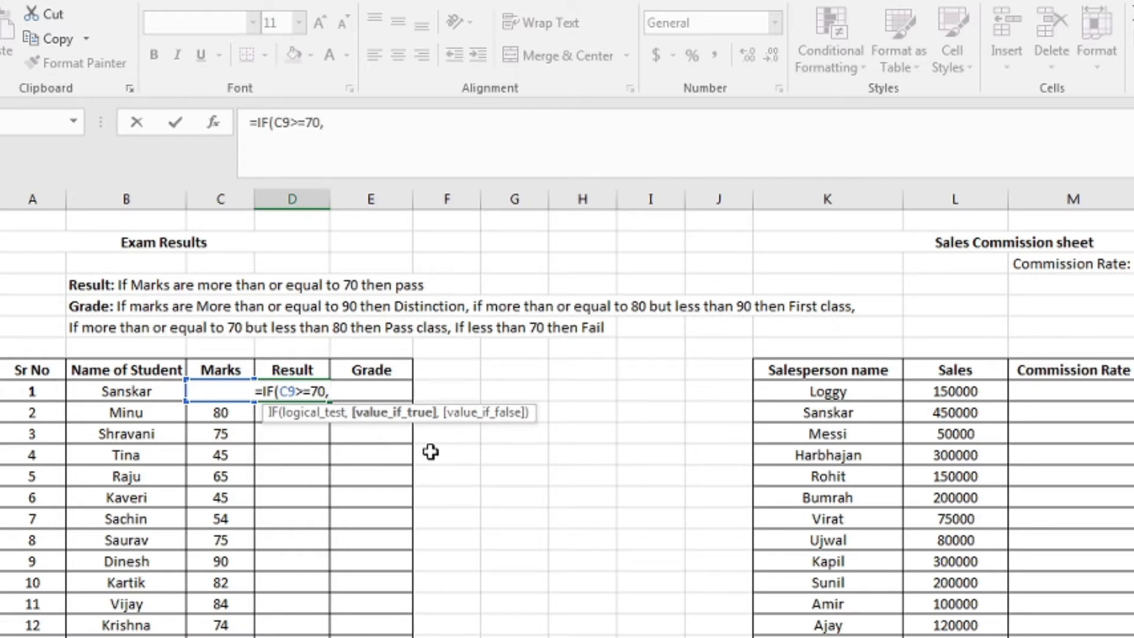
Complete the formula to return "Pass" when true and "Fail" when false, and fill it down the Result column.
type("\"")
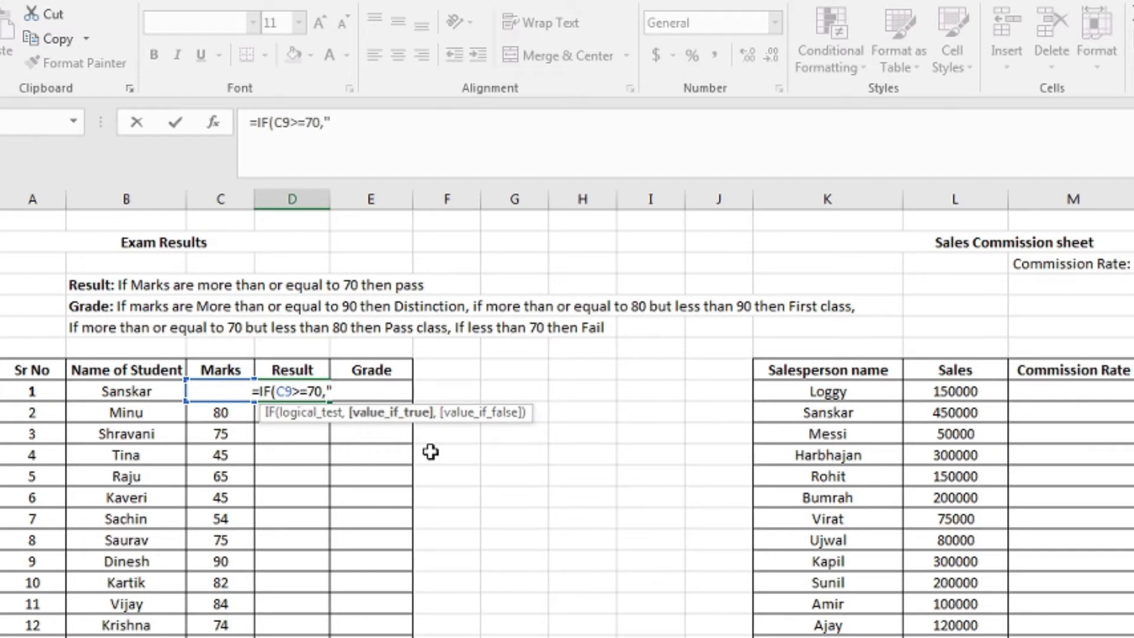
type("Pass")
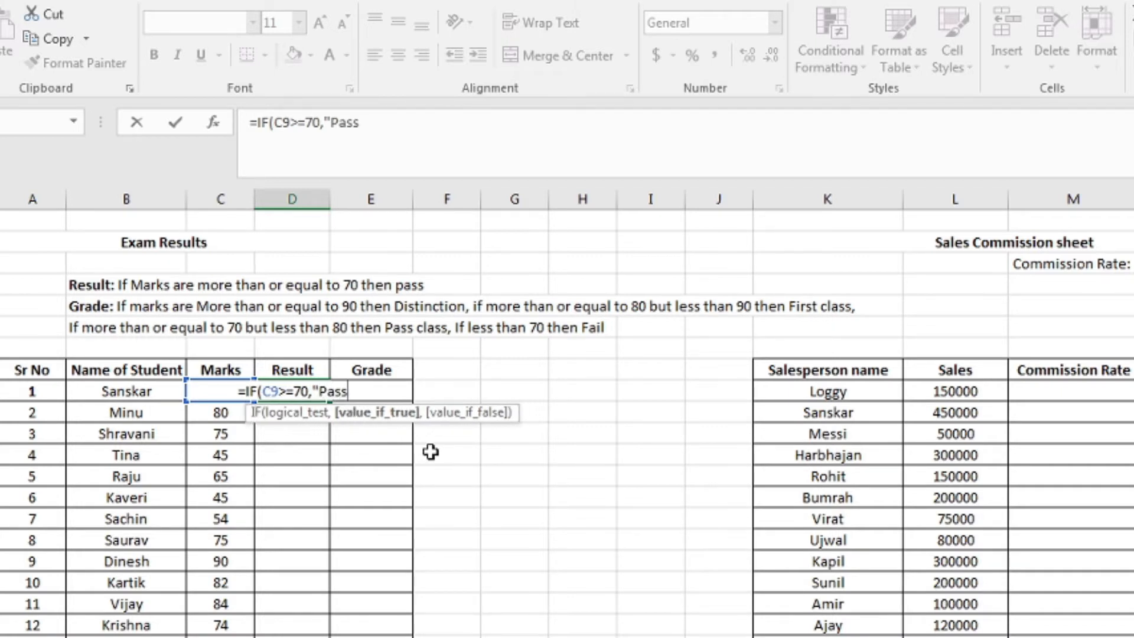
type("\"")
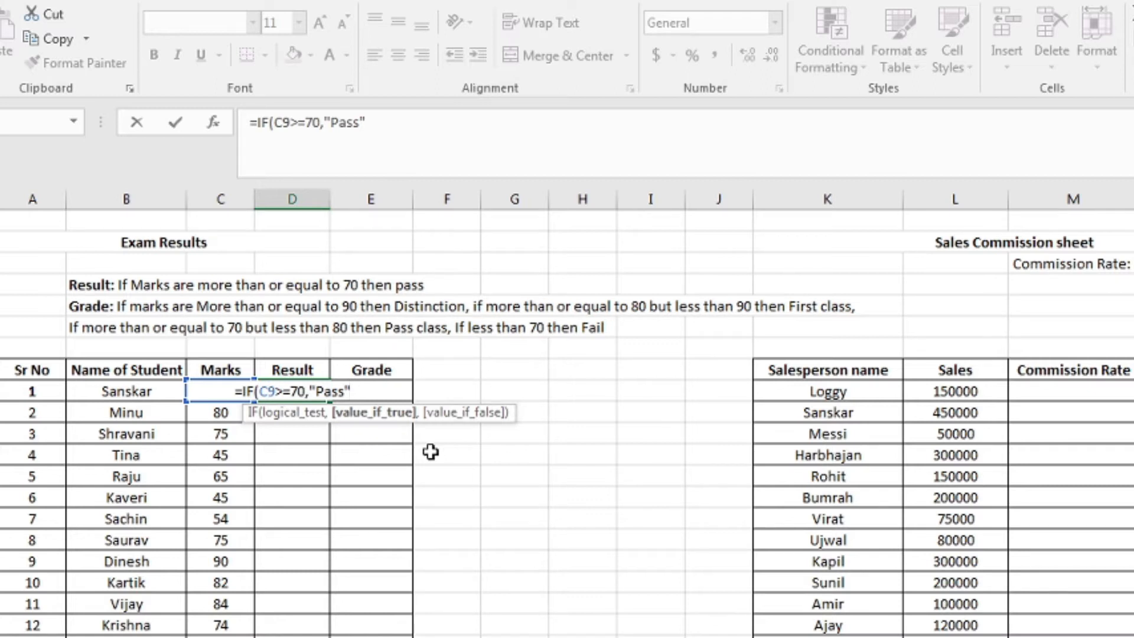
type(",")
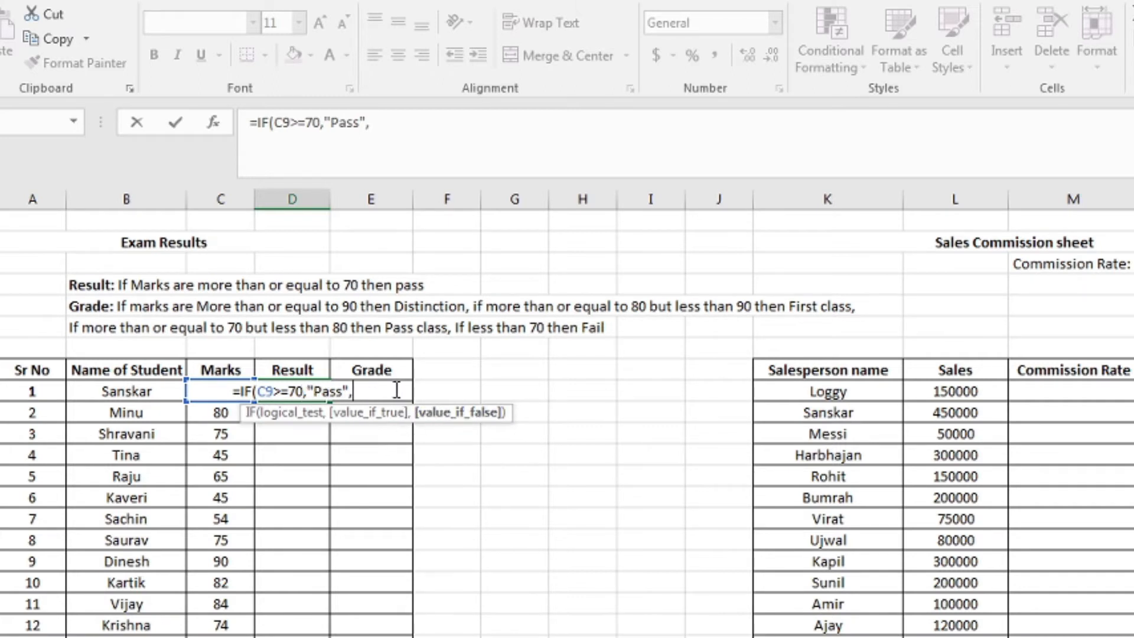
type("\"")
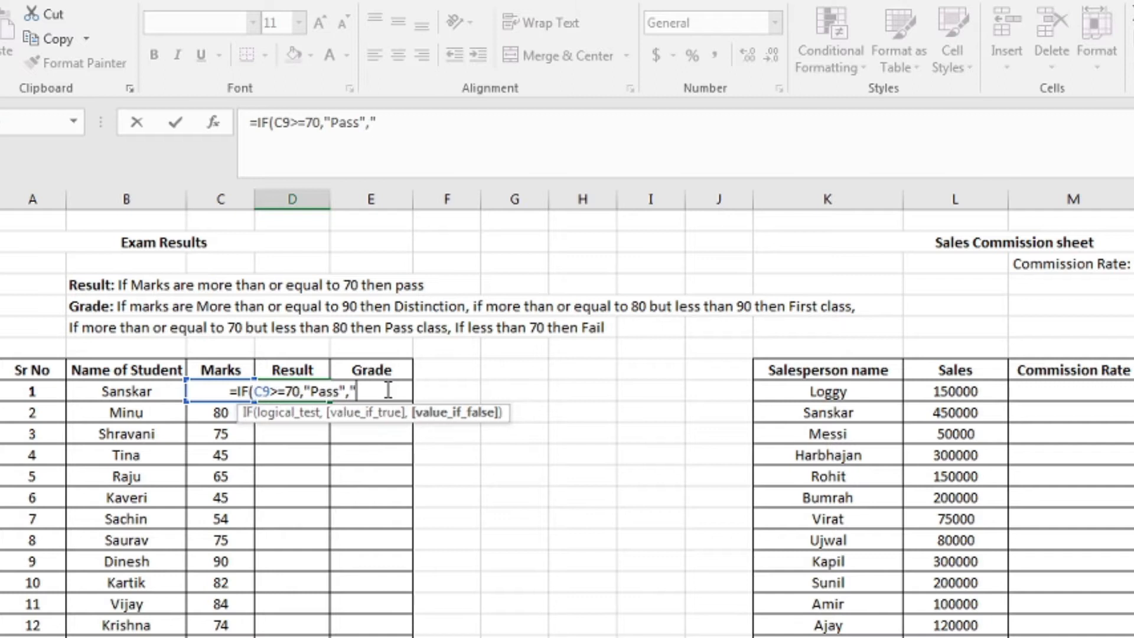
type("Fa")
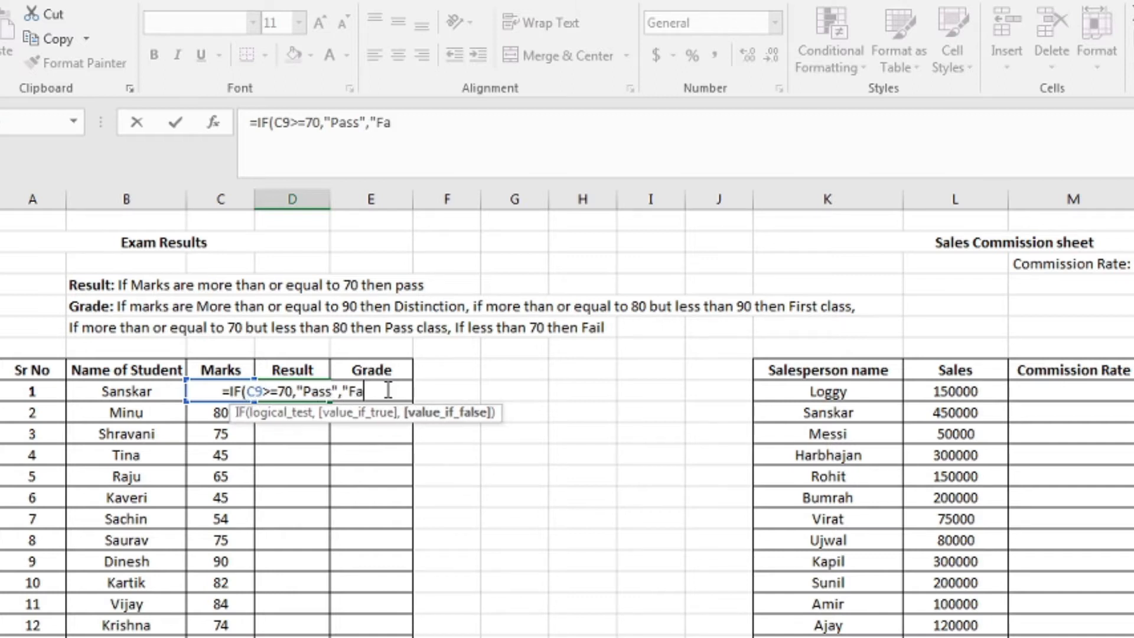
type("il")
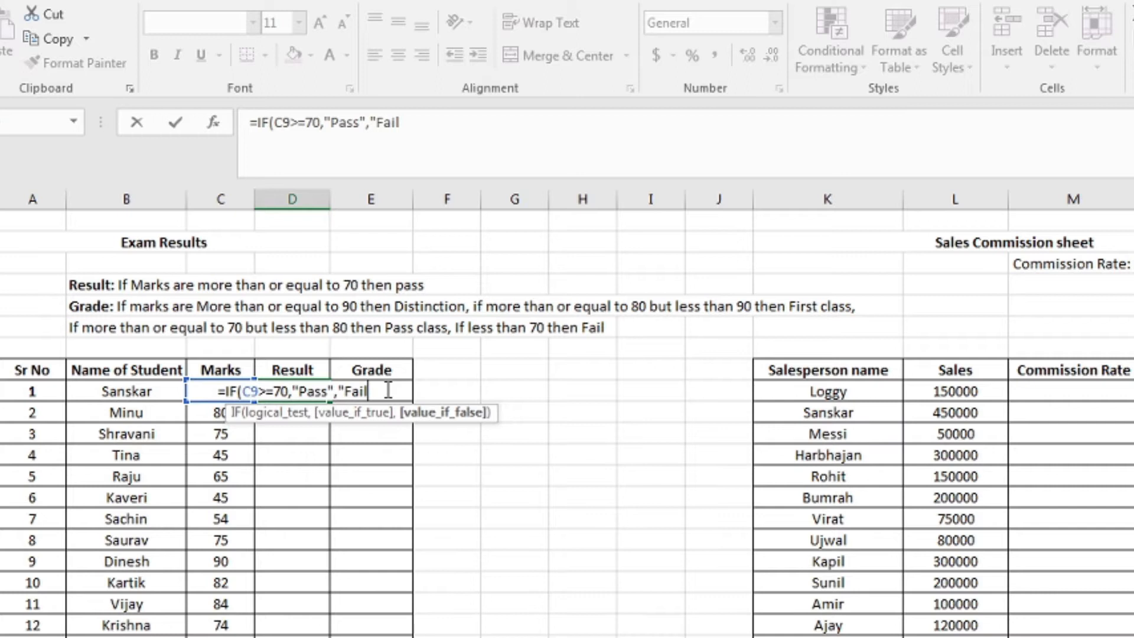
type("\"")
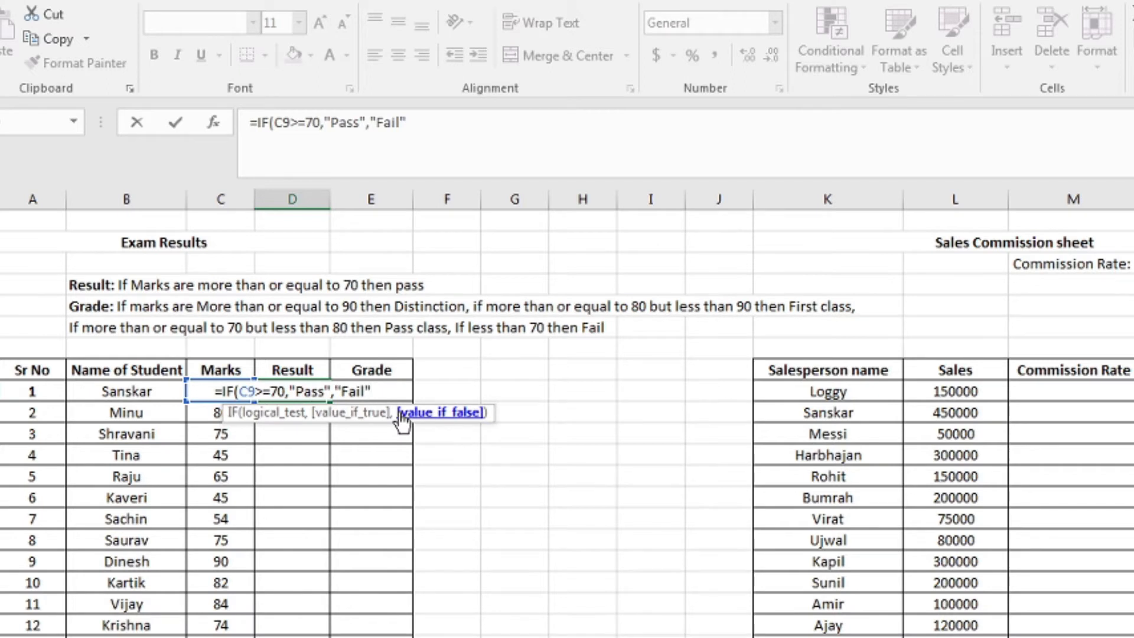
type(")")
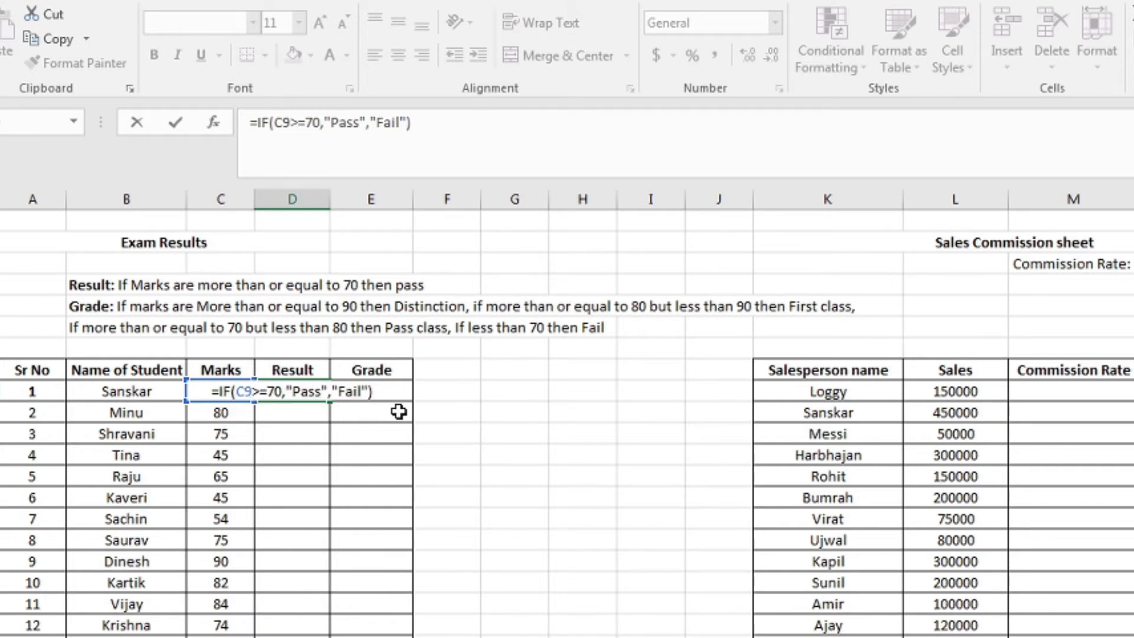
key("Return")
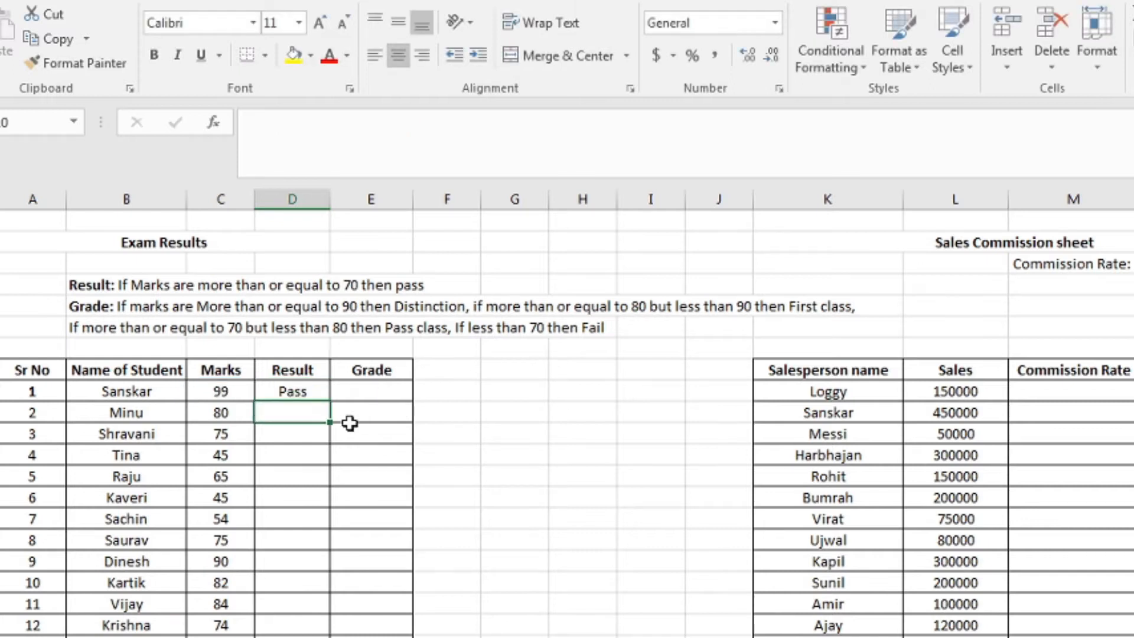
left_click(304, 393)
double_click(332, 402)
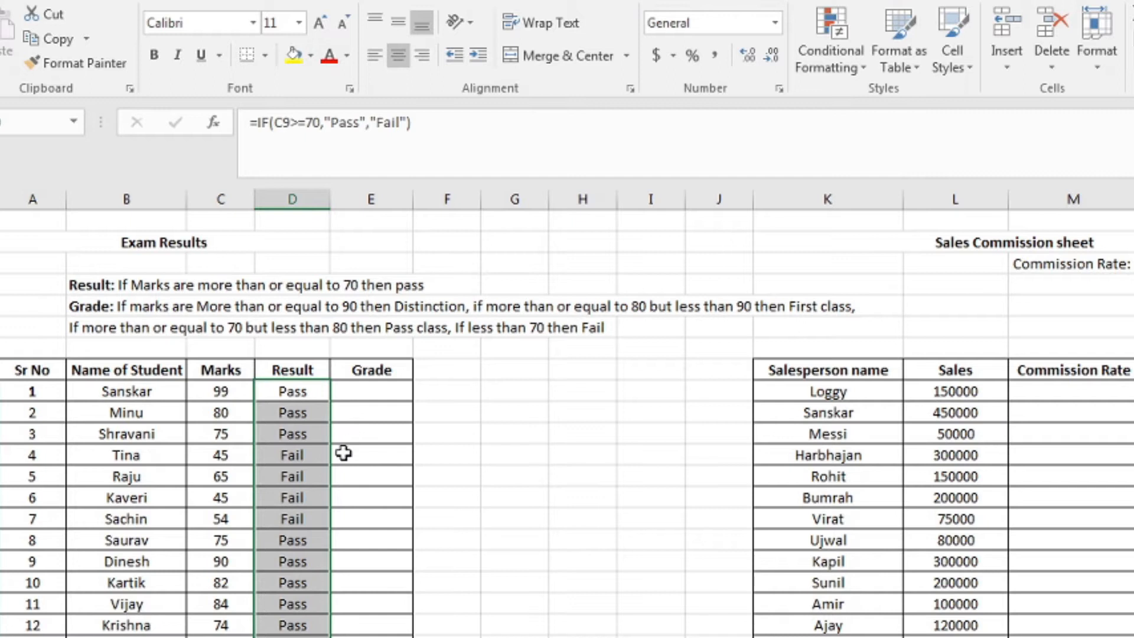
Check several students' marks and Result formulas against the 70-mark pass rule.
left_click(226, 435)
left_click(222, 558)
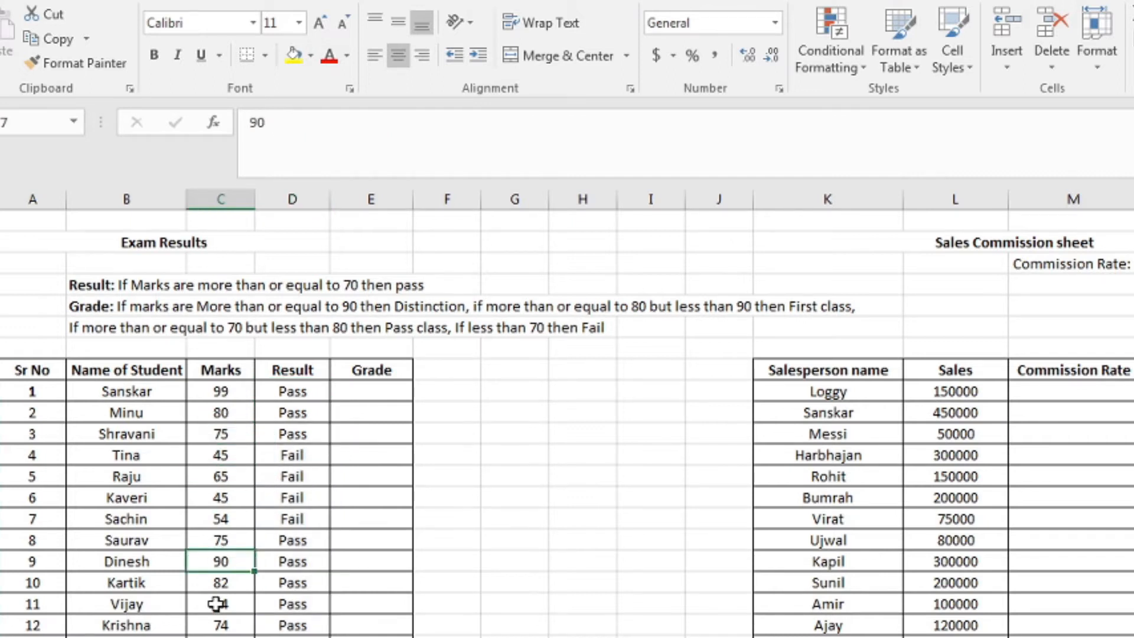
left_click(221, 636)
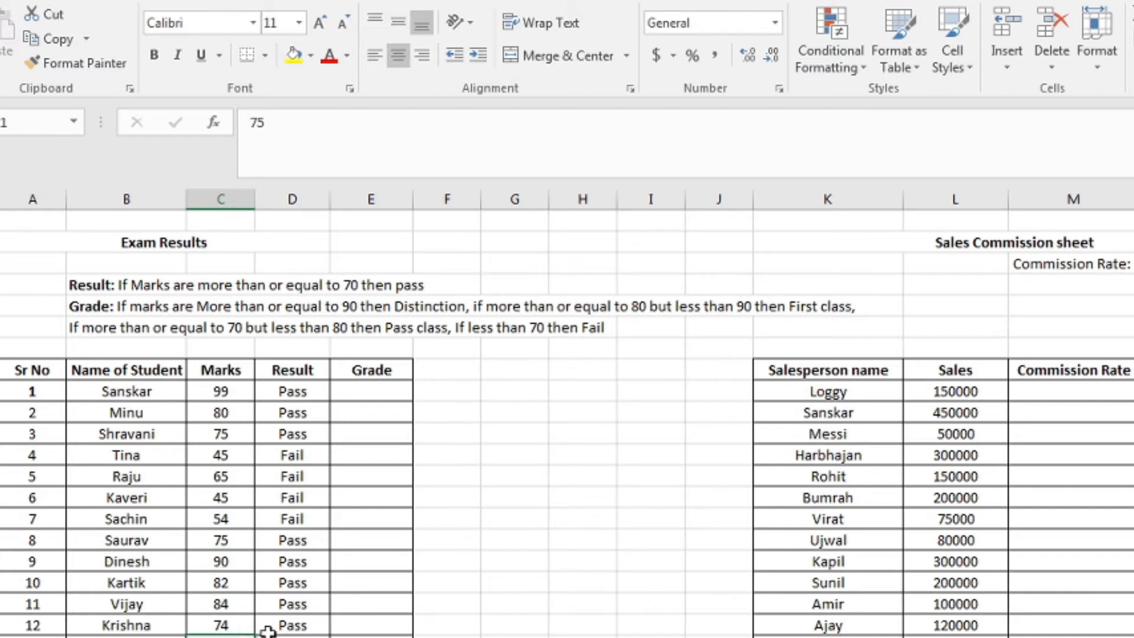
left_click(296, 562)
left_click(289, 605)
left_click(290, 637)
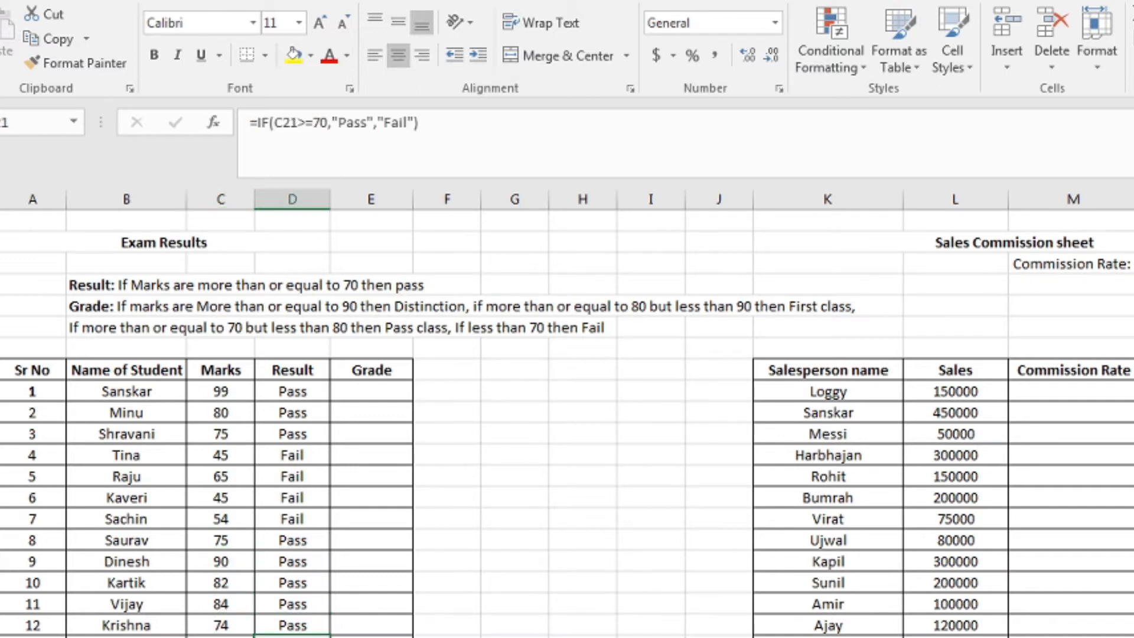
left_click(223, 637)
key("Right")
left_click(290, 390)
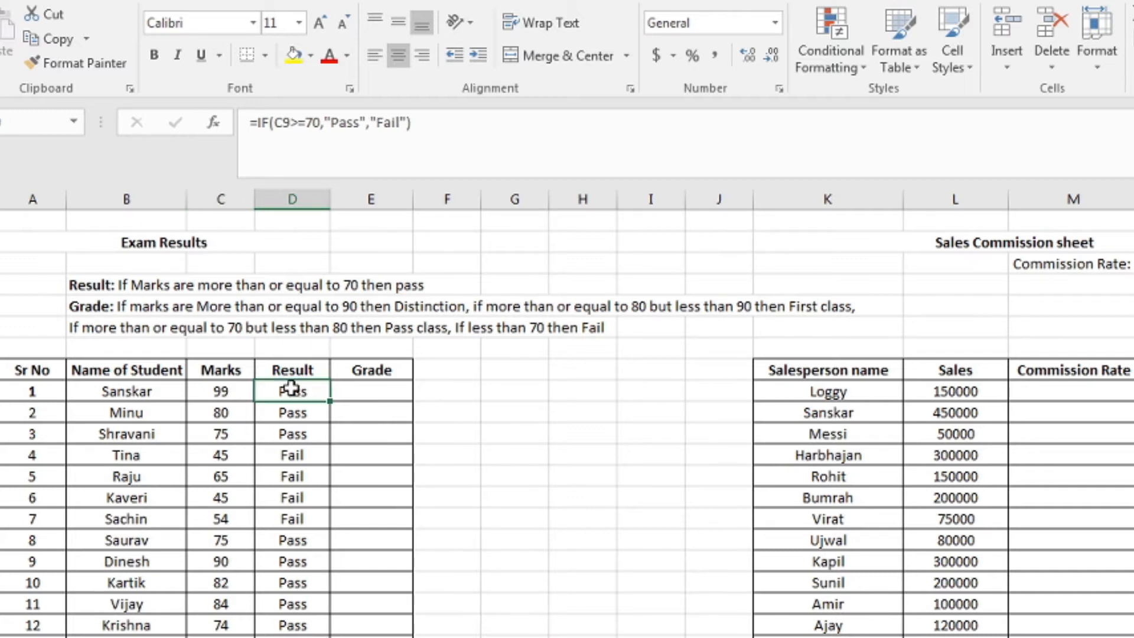
Start an IF formula in E9, the first Grade cell, testing C9>=90 and returning "Distinction" when true.
left_click(367, 393)
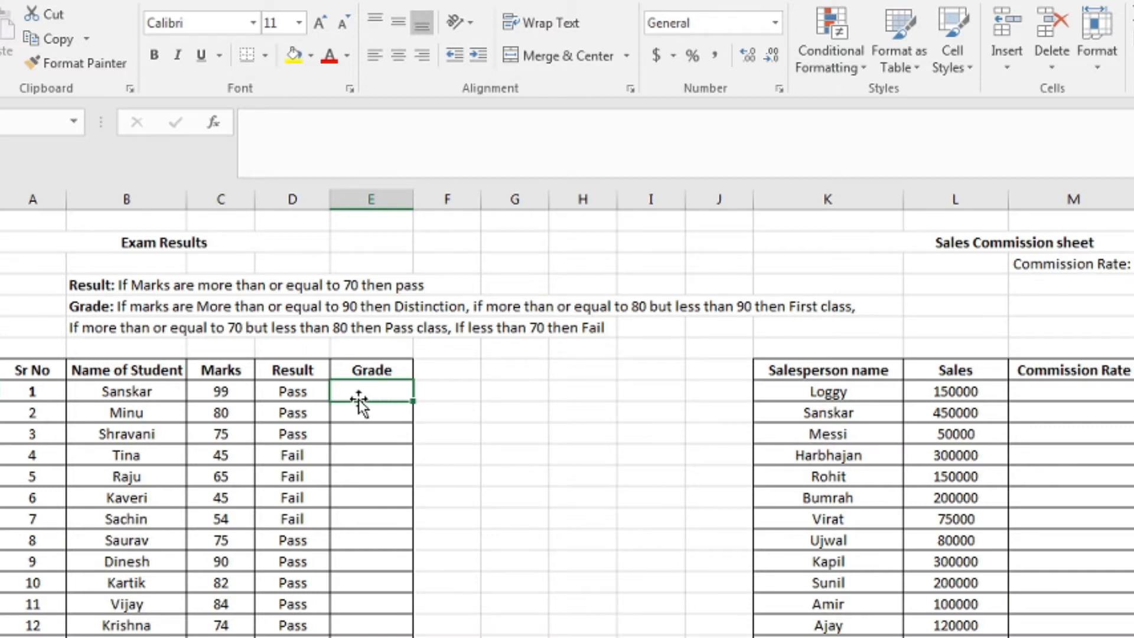
type("=")
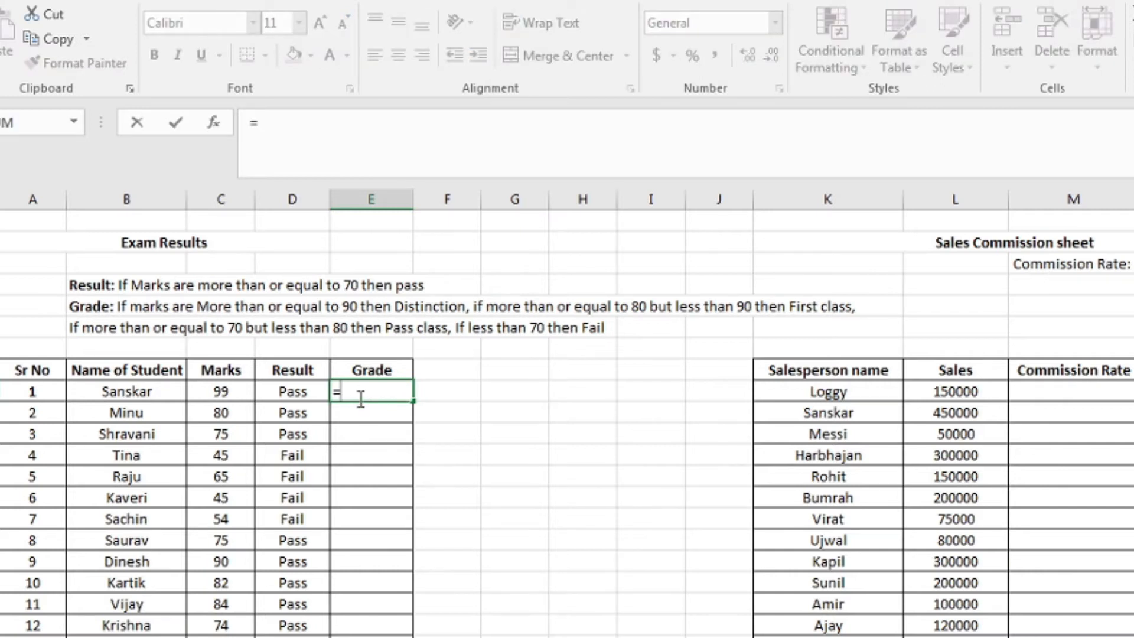
type("if")
key("Tab")
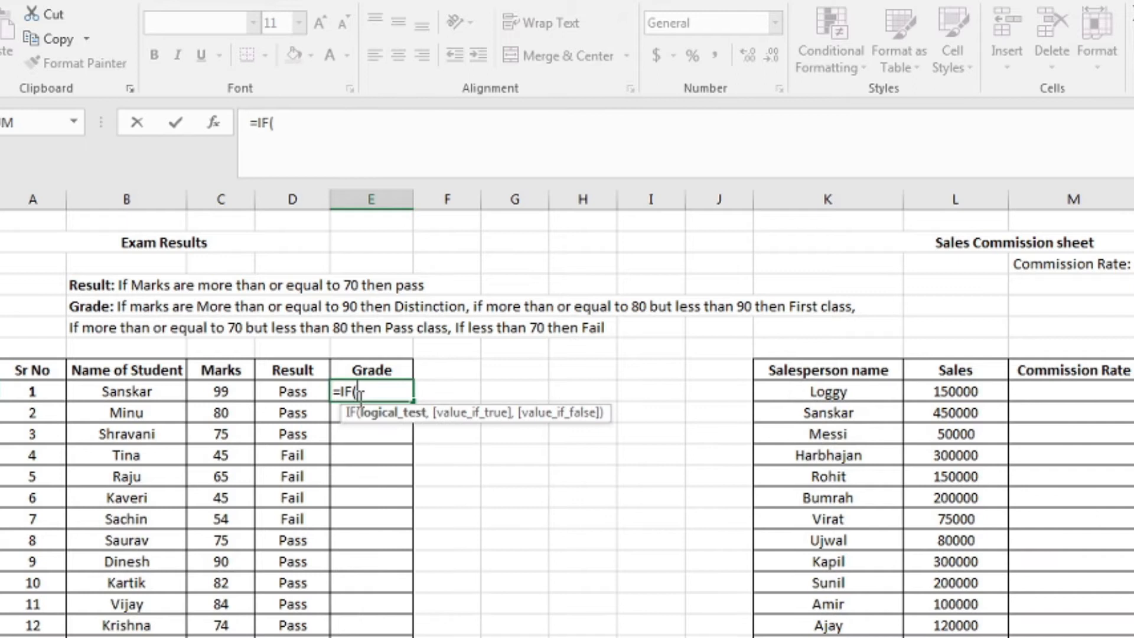
left_click(219, 392)
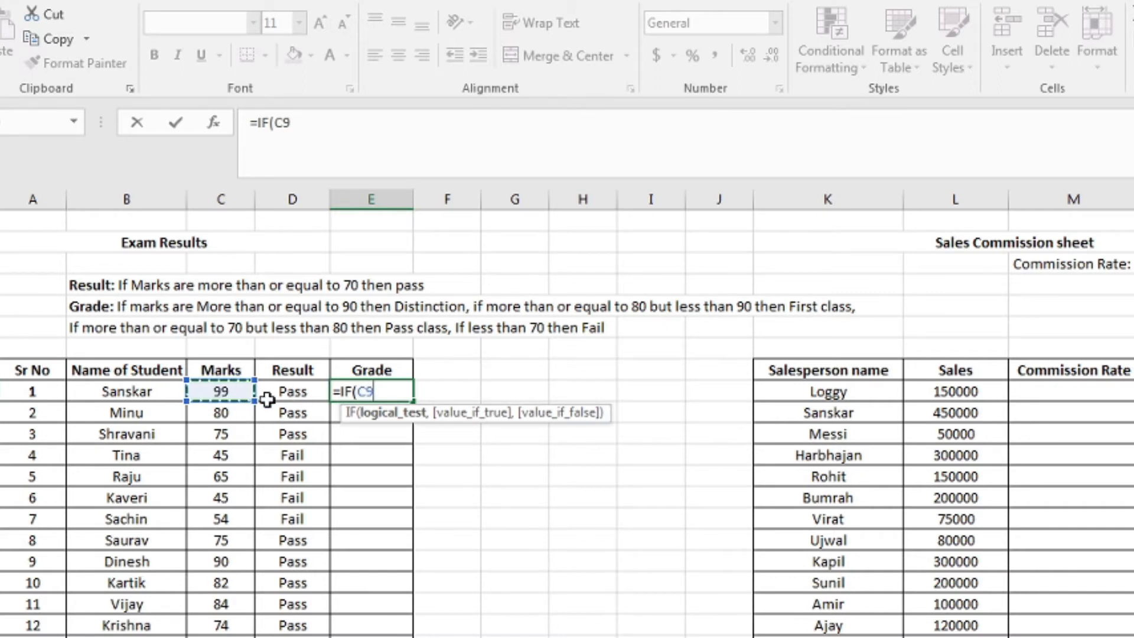
type(">=90")
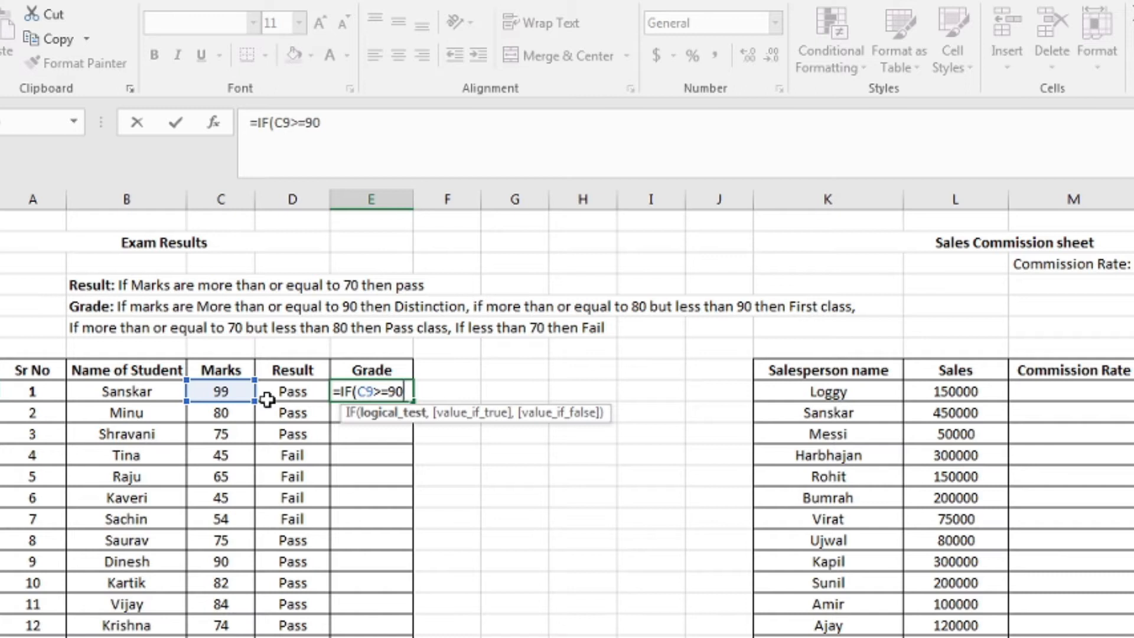
type(",")
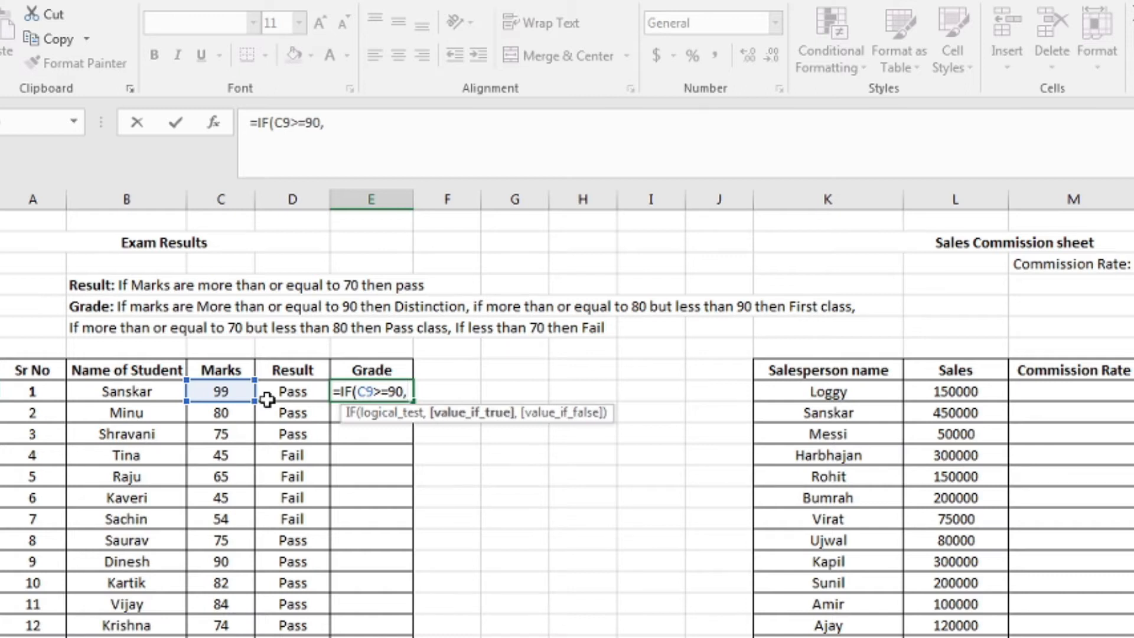
type("\"Distinc")
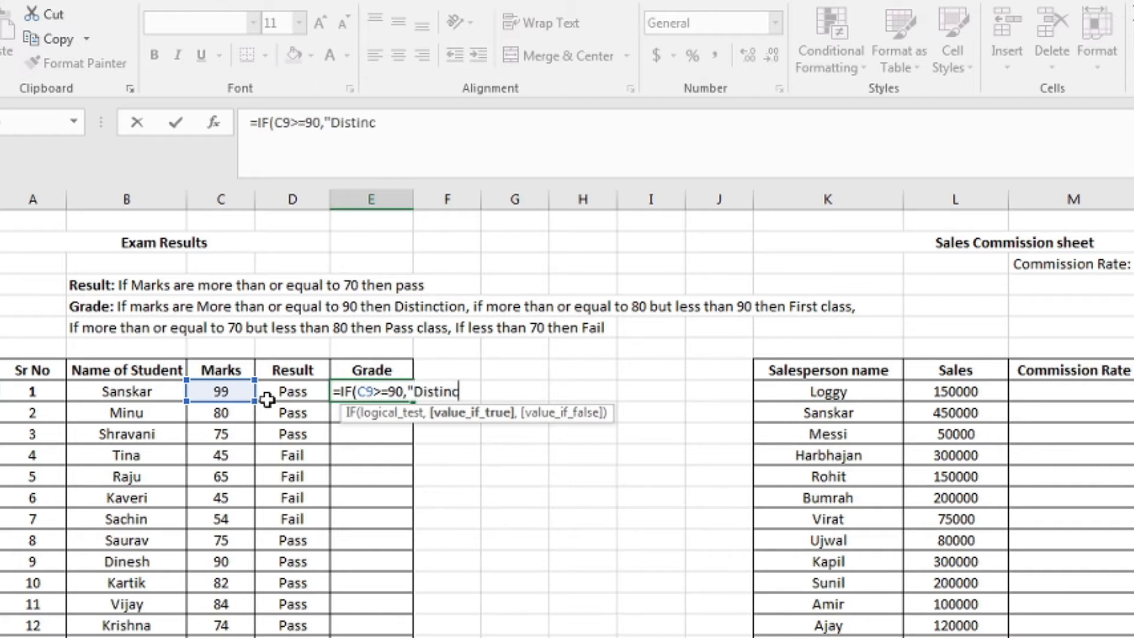
type("tion\",")
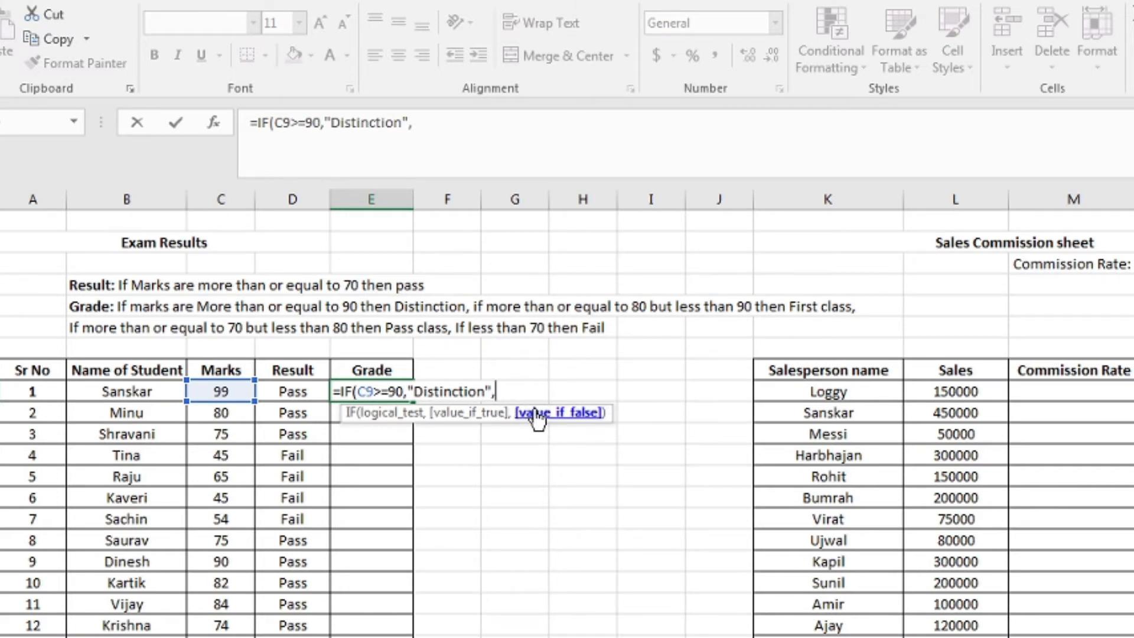
Nest a second IF as the false value in E9's formula, testing C9>=80 and returning "First class" when true.
type("if")
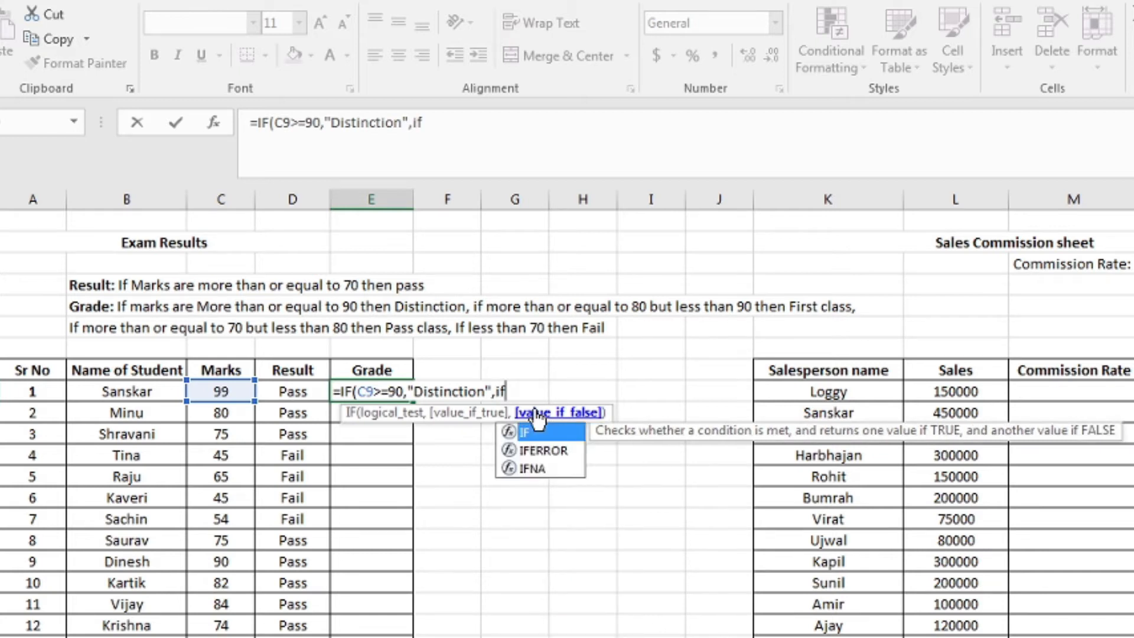
key("Tab")
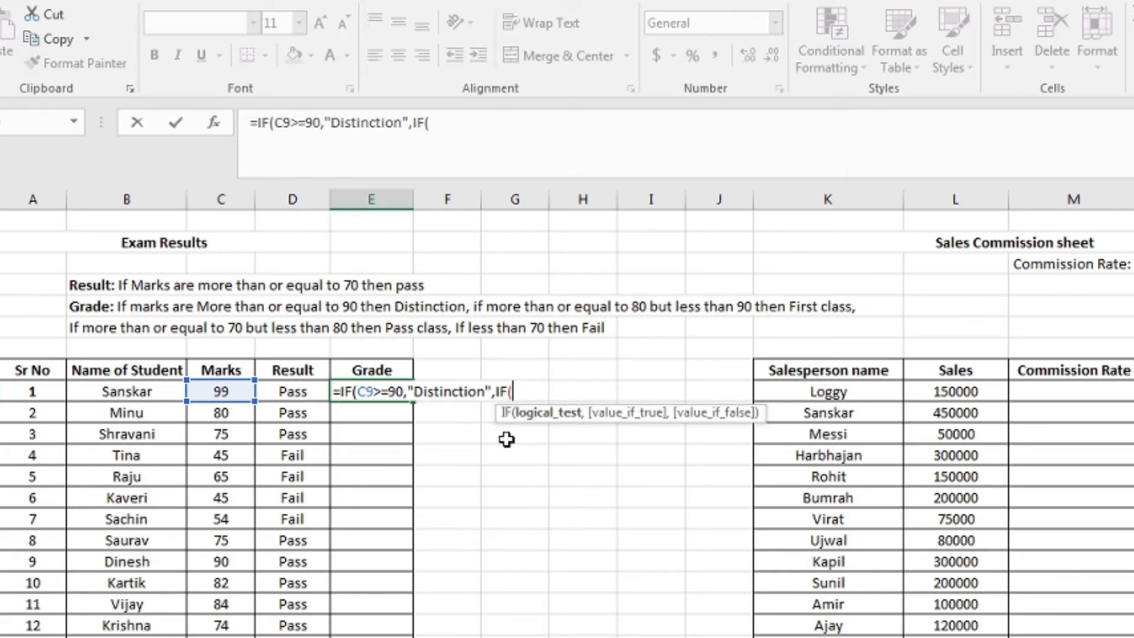
left_click(239, 391)
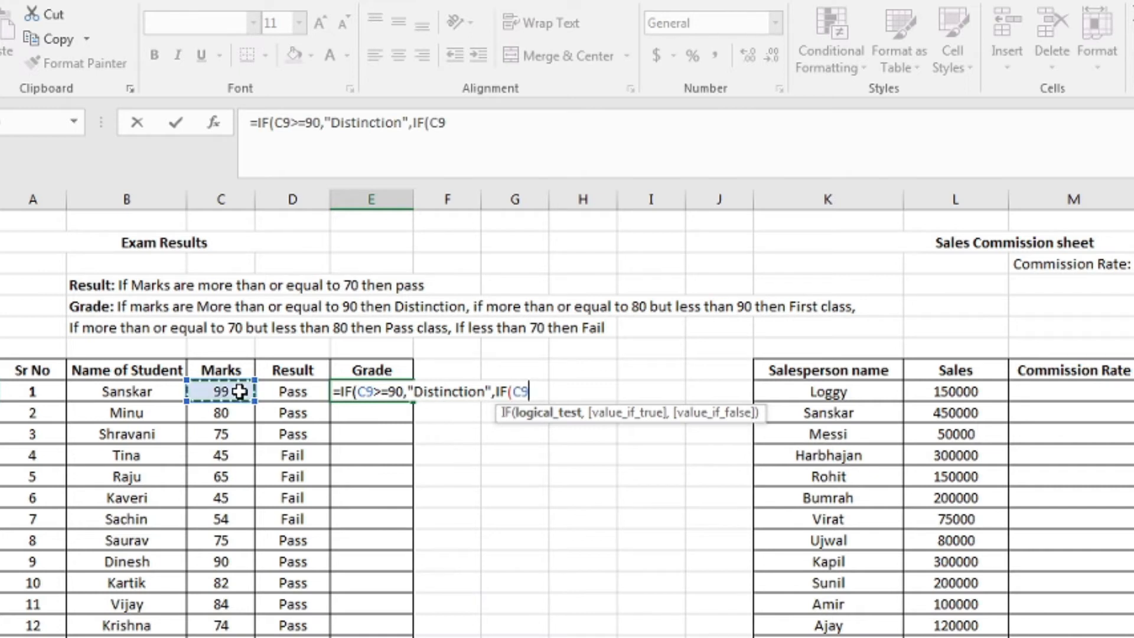
type(">=")
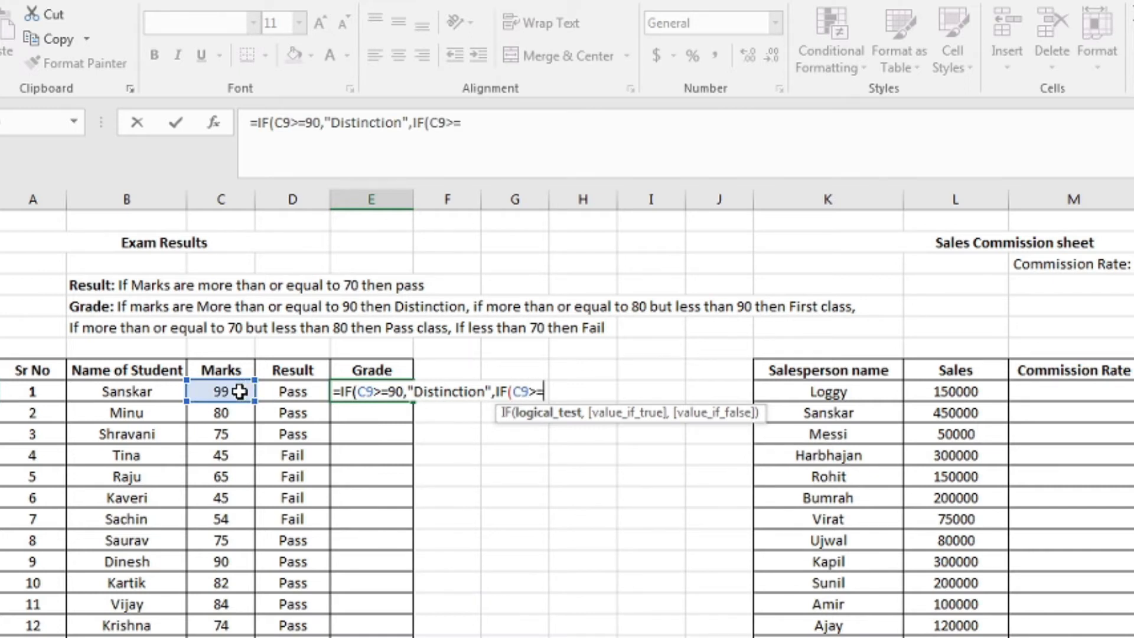
type("80,")
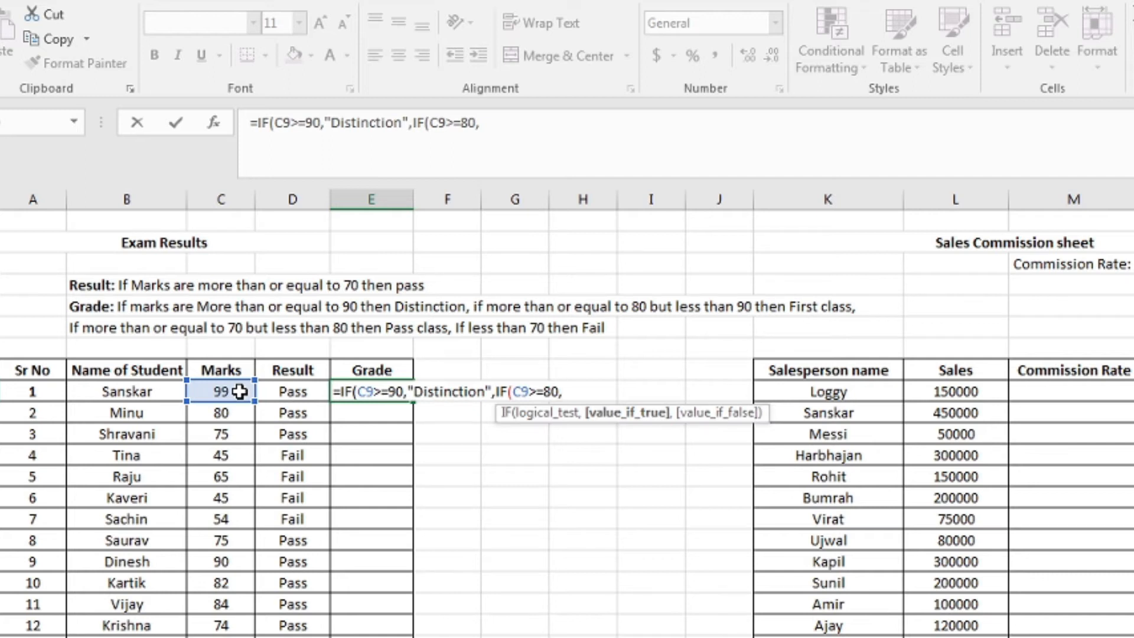
type("\"\"Fi")
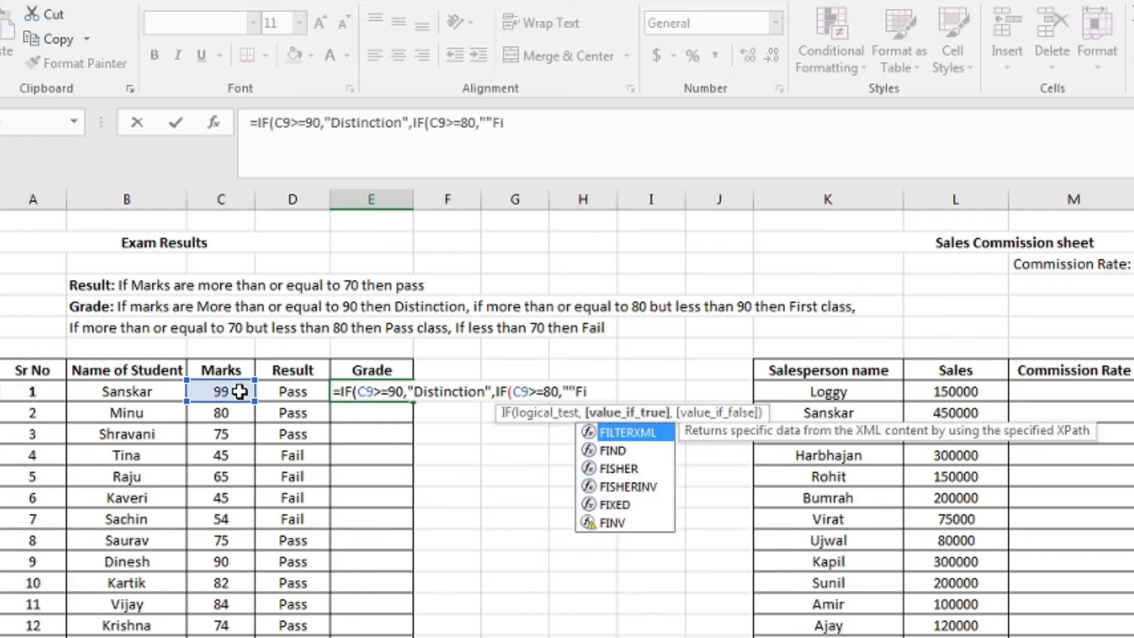
type("rst ")
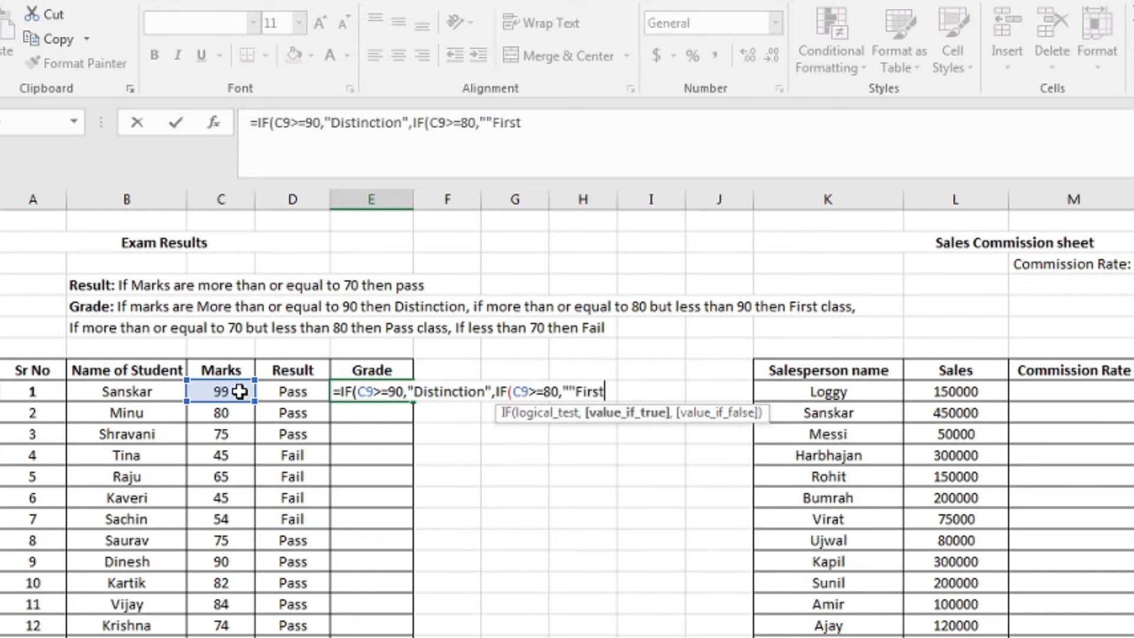
type("class")
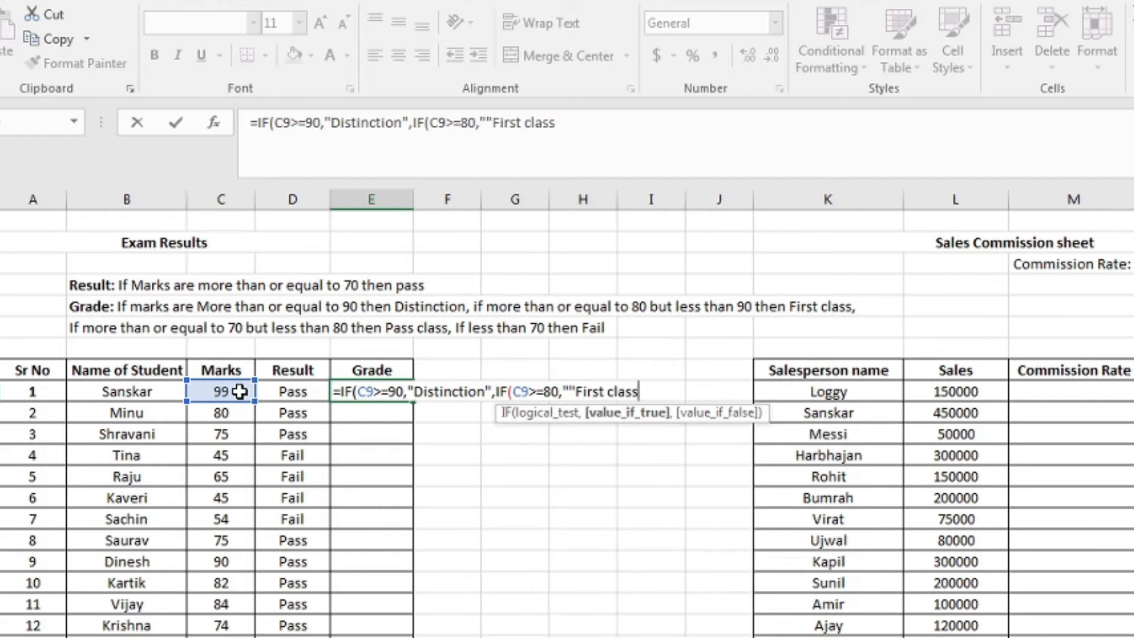
type("\",")
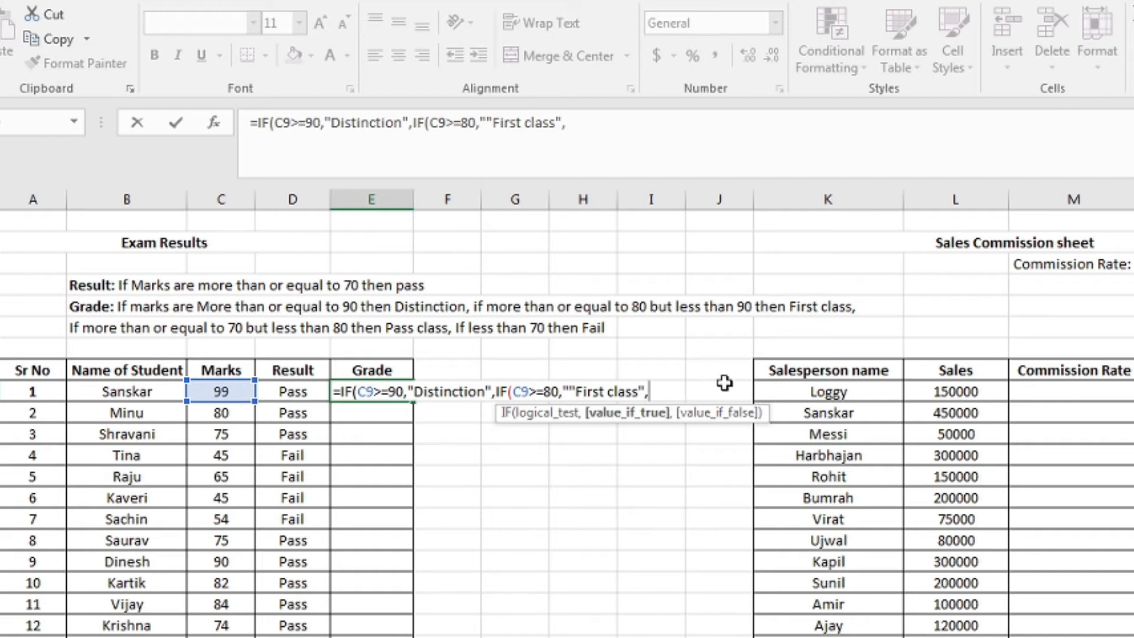
left_click(569, 390)
key("BackSpace")
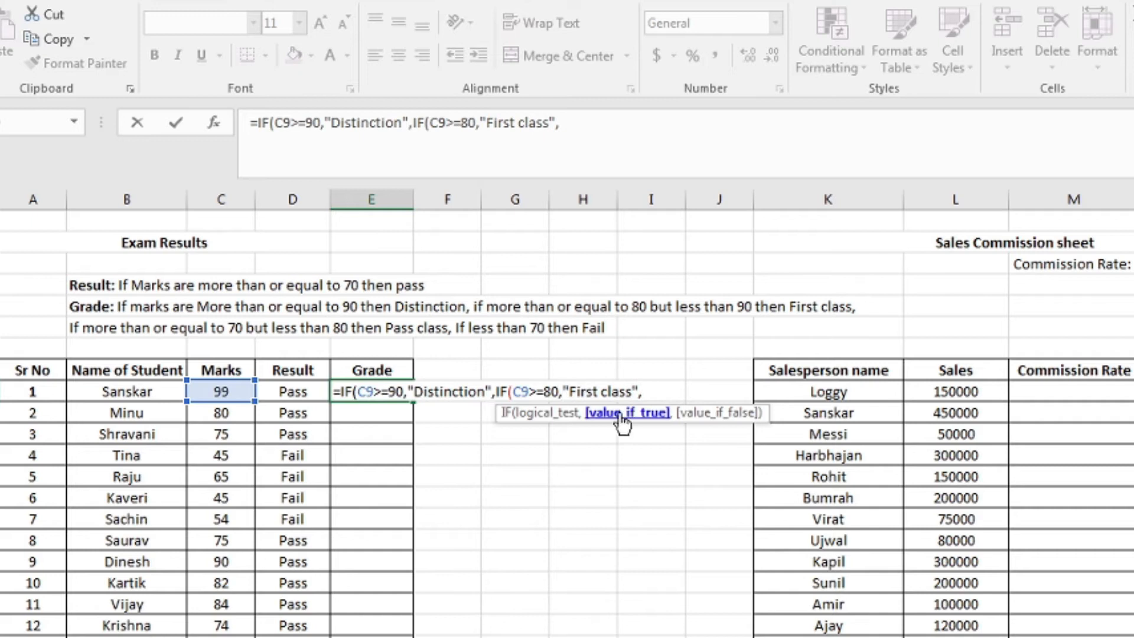
Nest a third IF as the next false value in E9's formula, testing C9>=70 and returning "Pass Class" when true.
left_click(655, 387)
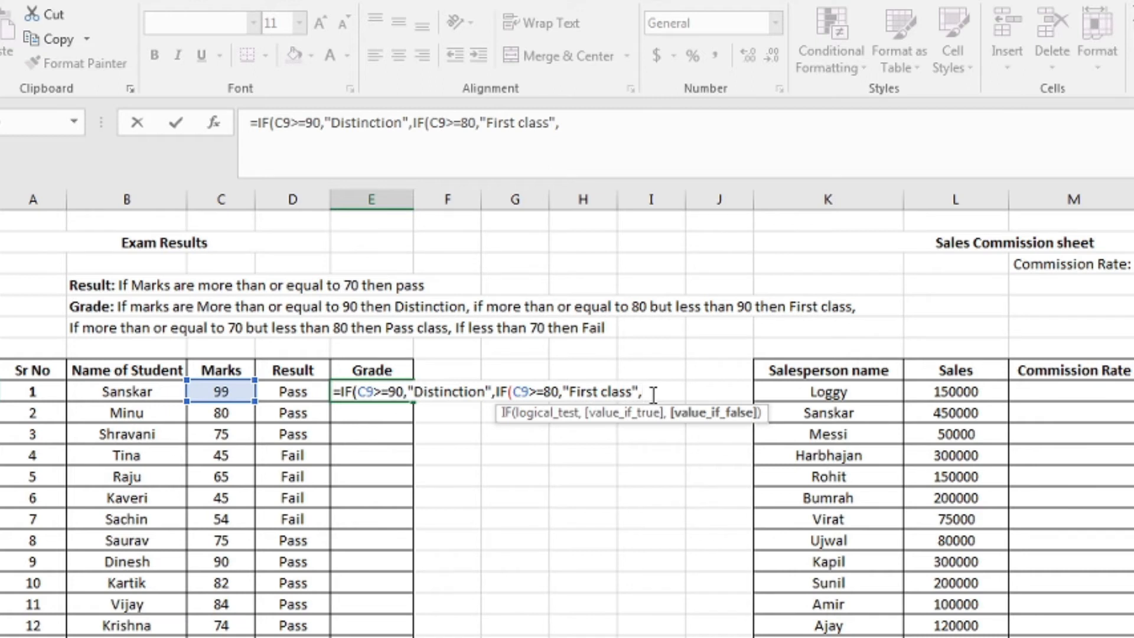
type("if")
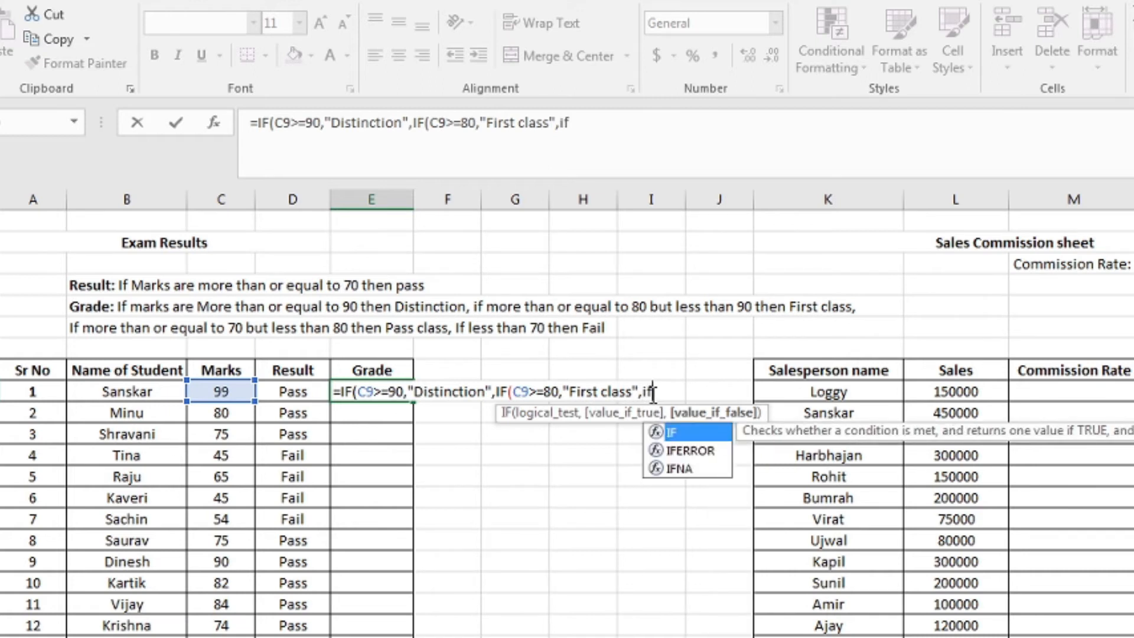
key("Tab")
left_click(222, 391)
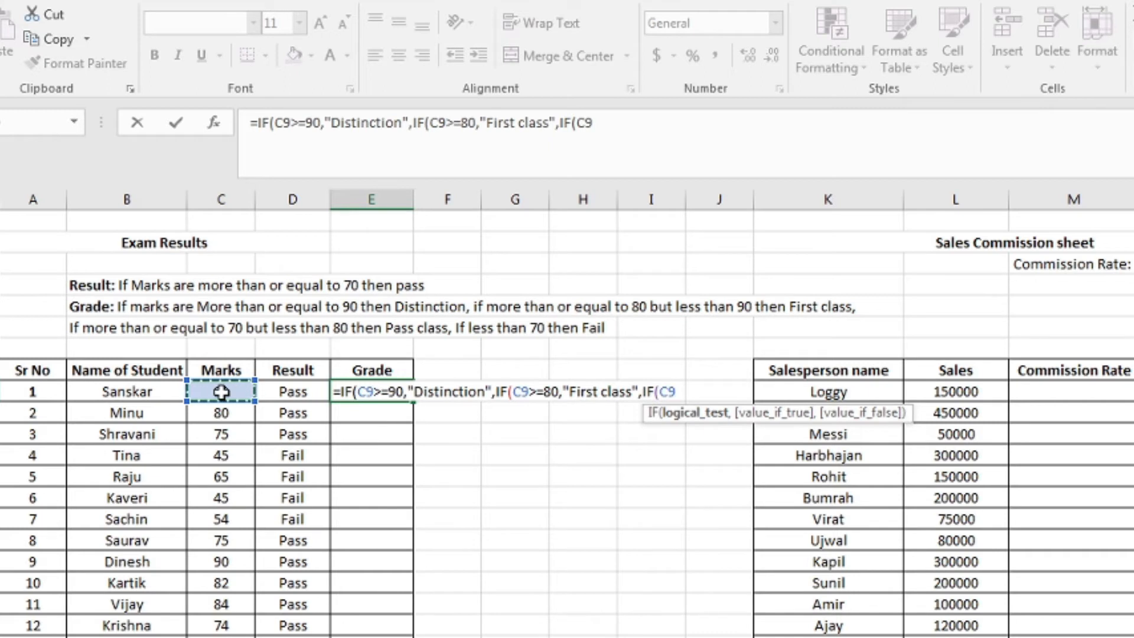
type(">=")
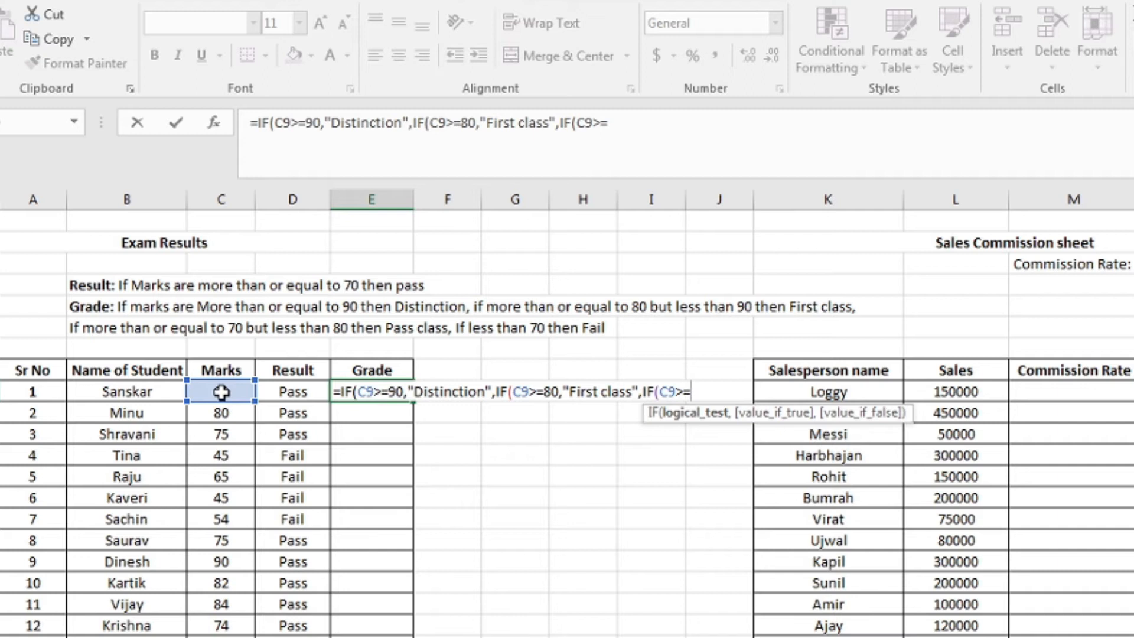
type("70,")
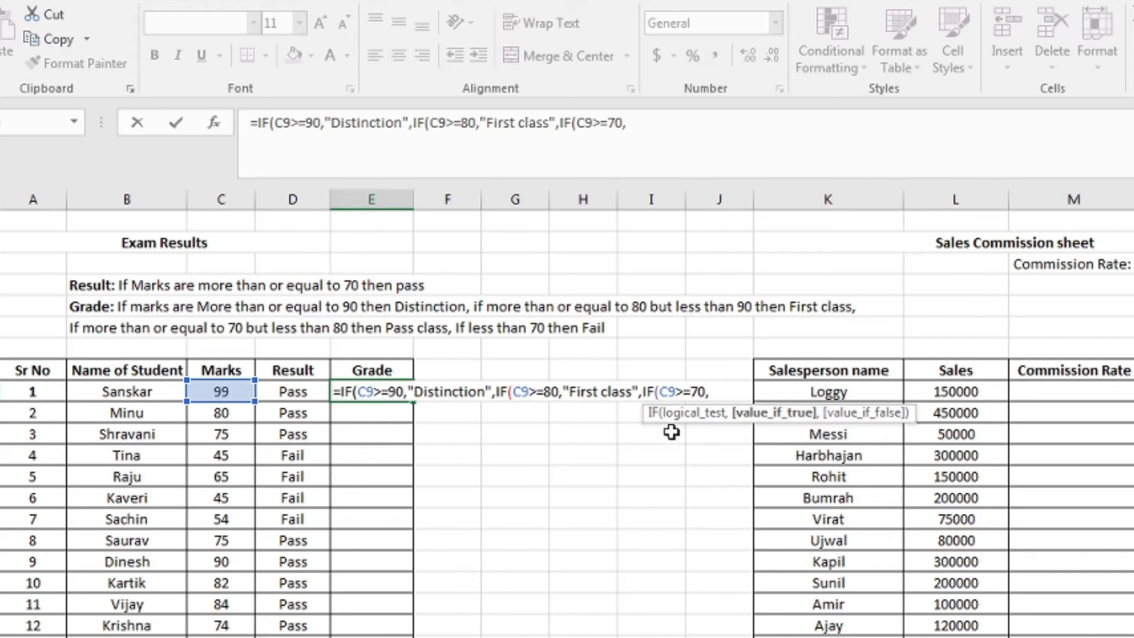
type("\"Pass")
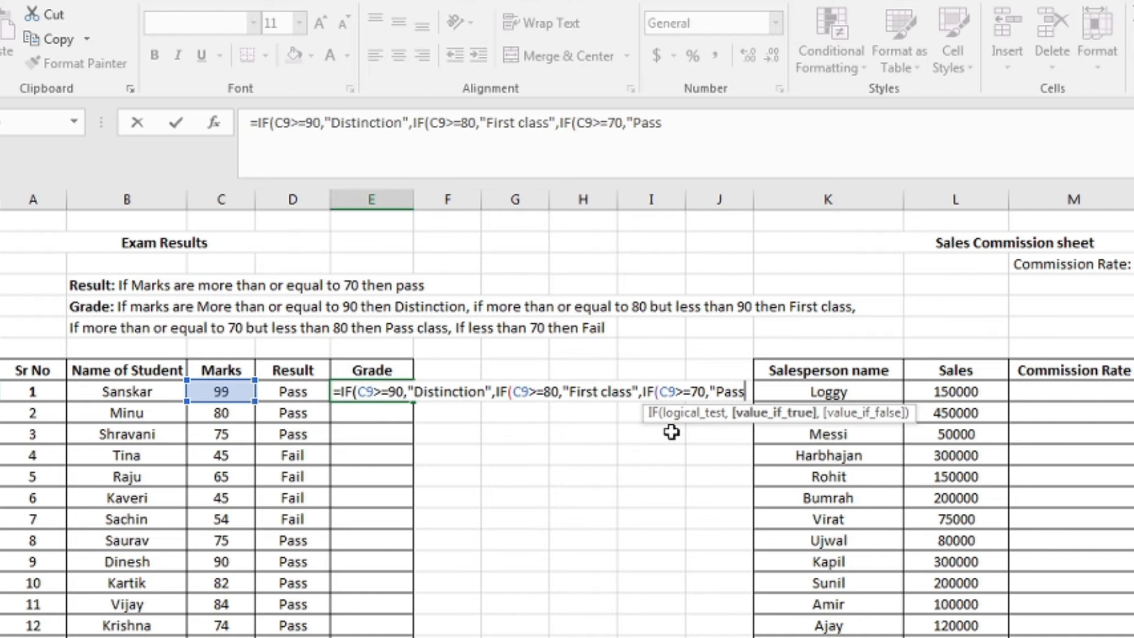
type(" Class")
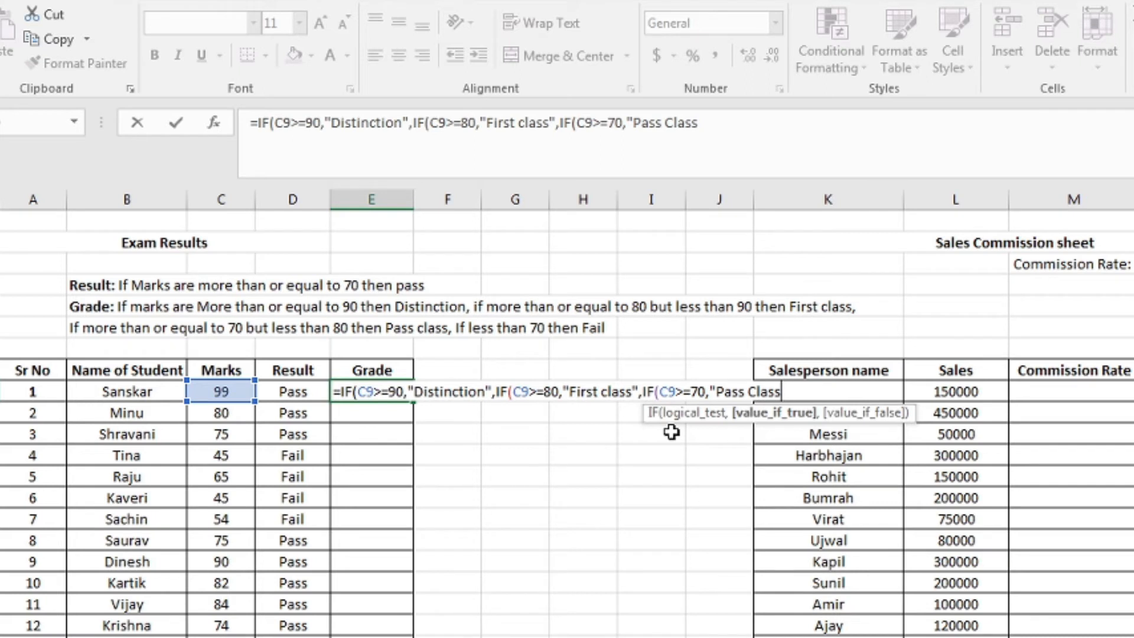
type("\",")
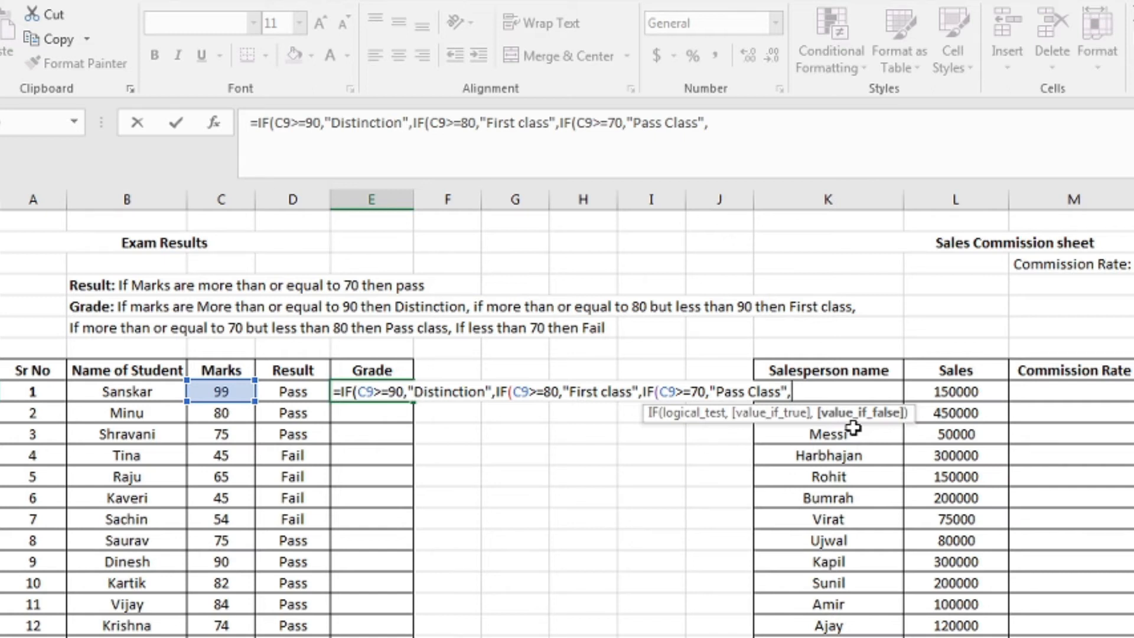
Complete the nested formula with "Fail" as the final false value and fill it down the Grade column.
type("\"Fail\"")
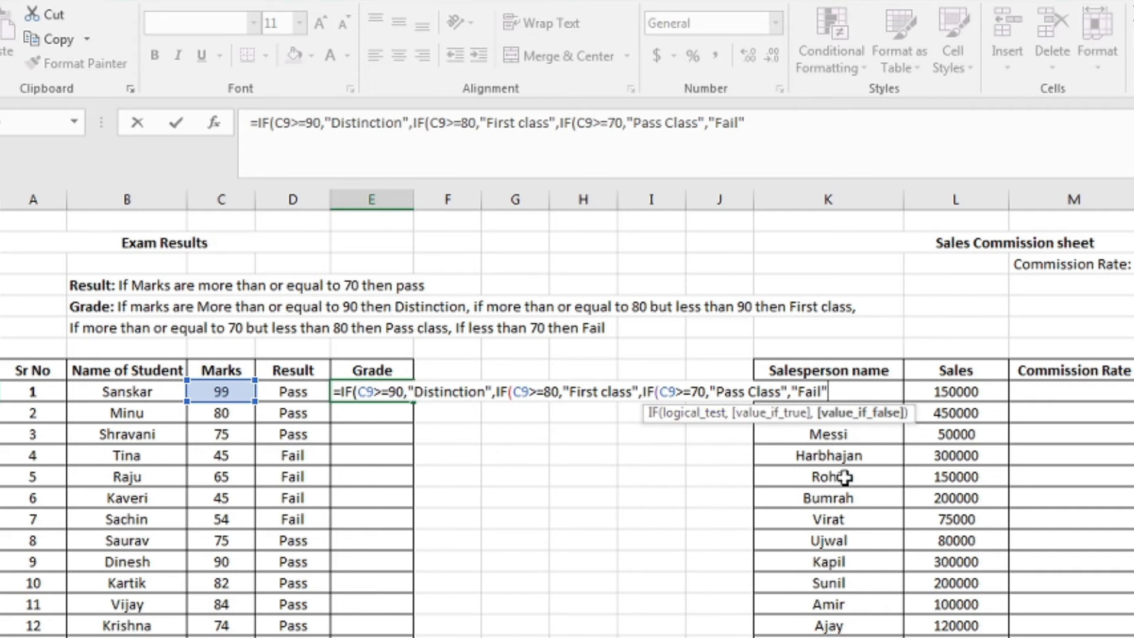
type(")))")
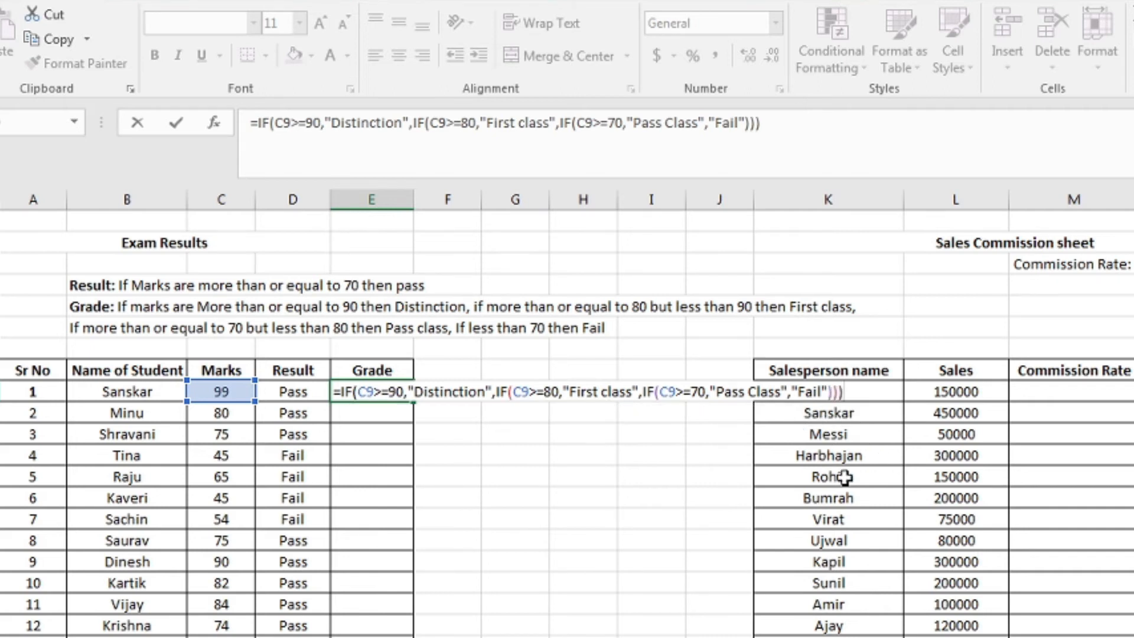
key("Return")
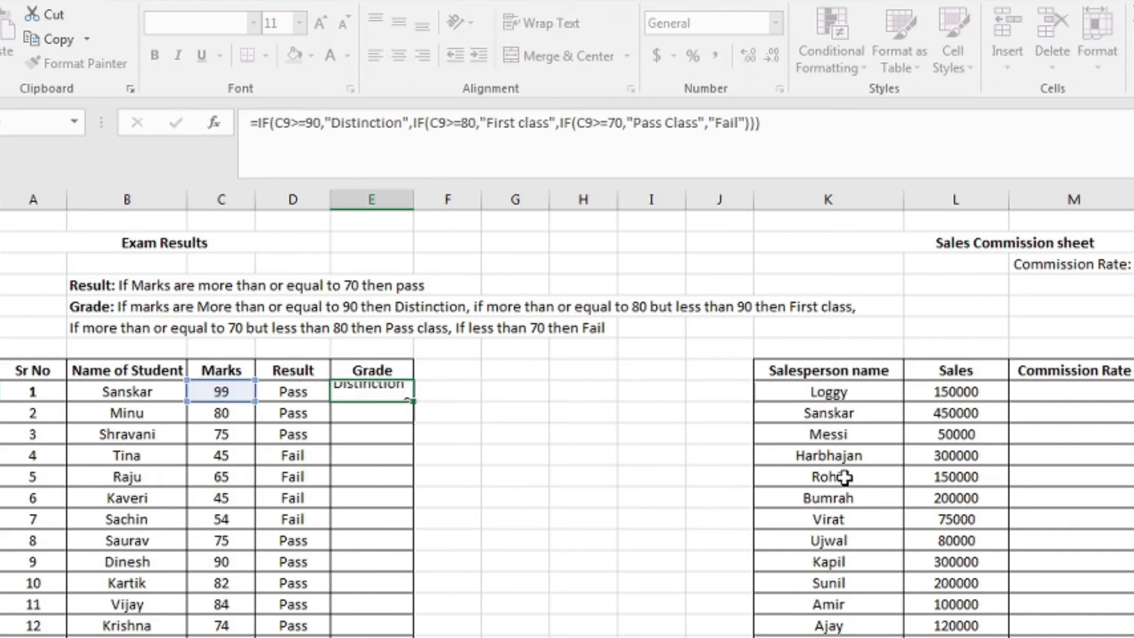
left_click(380, 390)
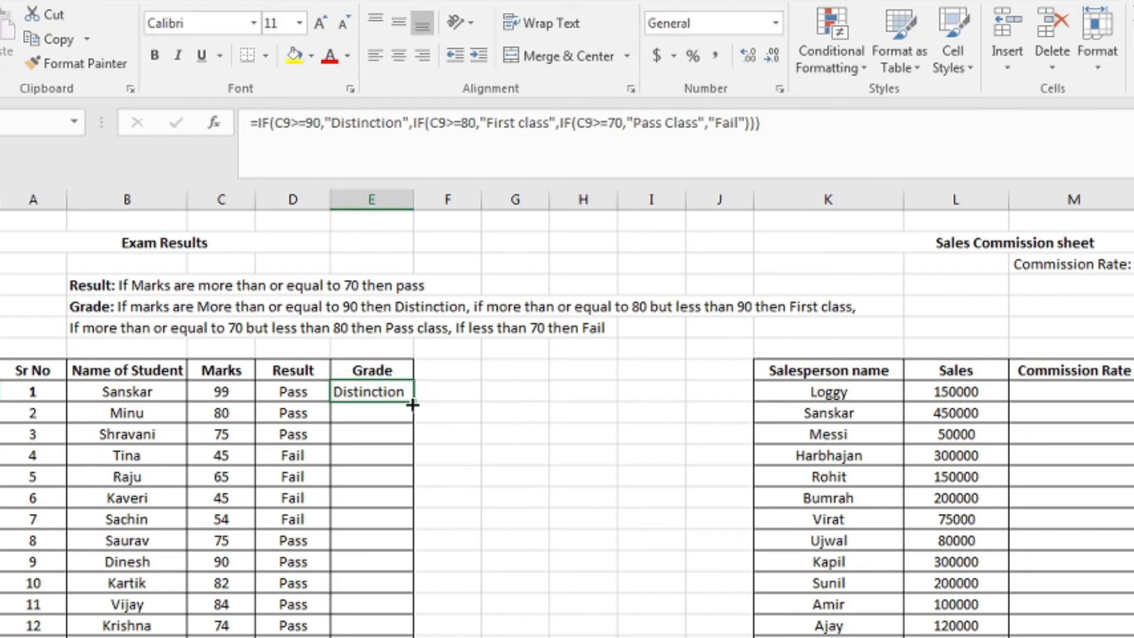
double_click(413, 405)
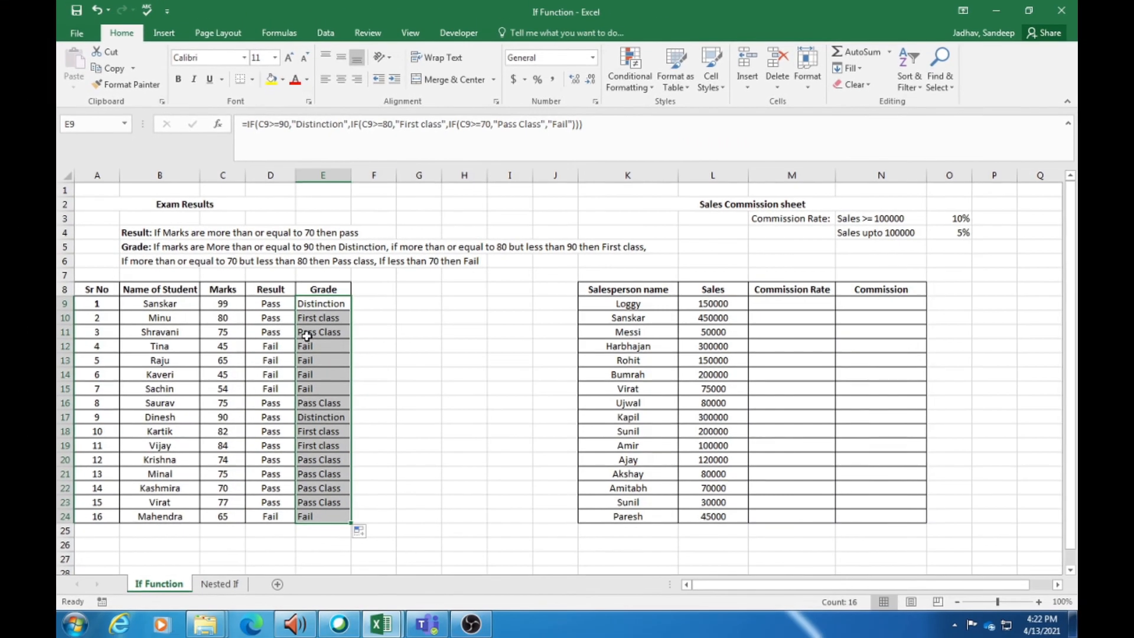
Check several students' marks and Grade formulas against the 90, 80 and 70 mark grading rules.
left_click(223, 305)
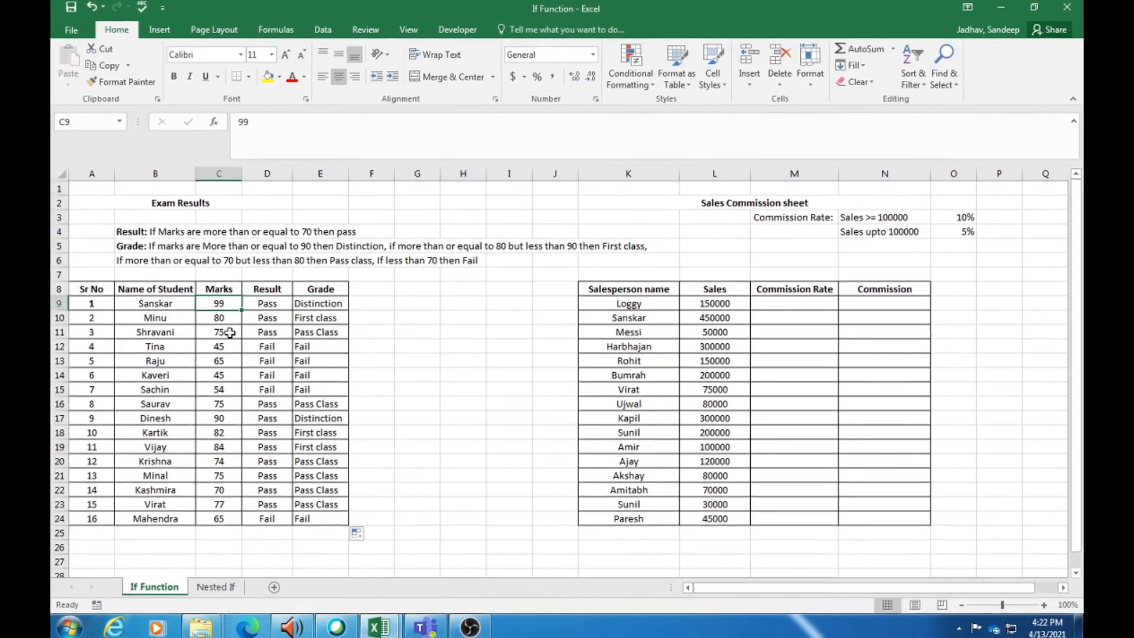
left_click(223, 318)
left_click(306, 322)
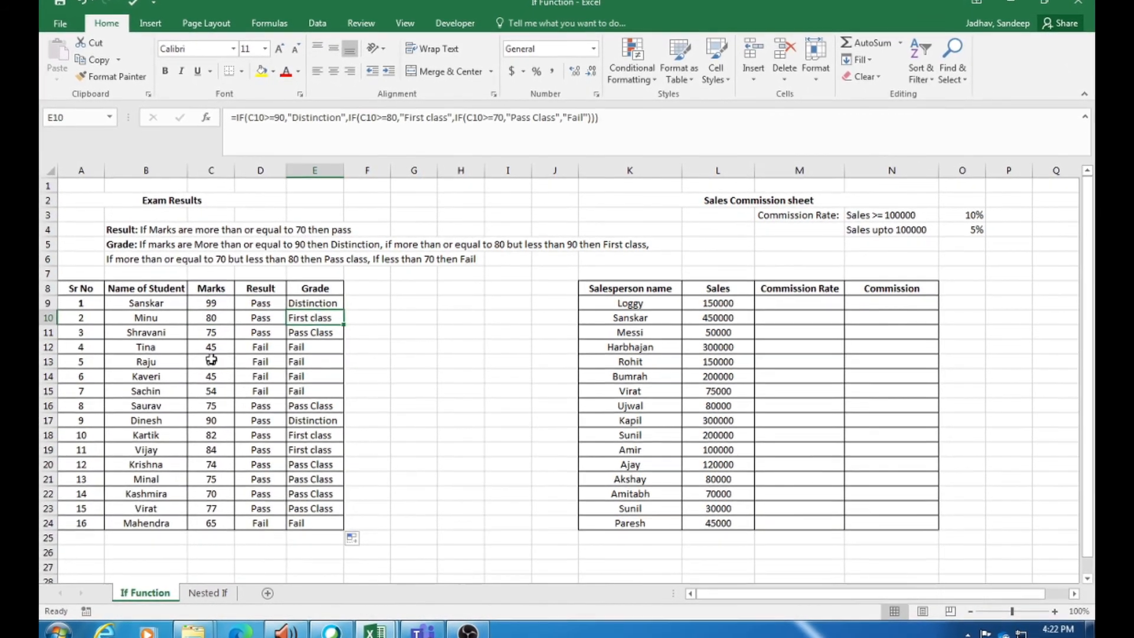
left_click(216, 347)
left_click(210, 392)
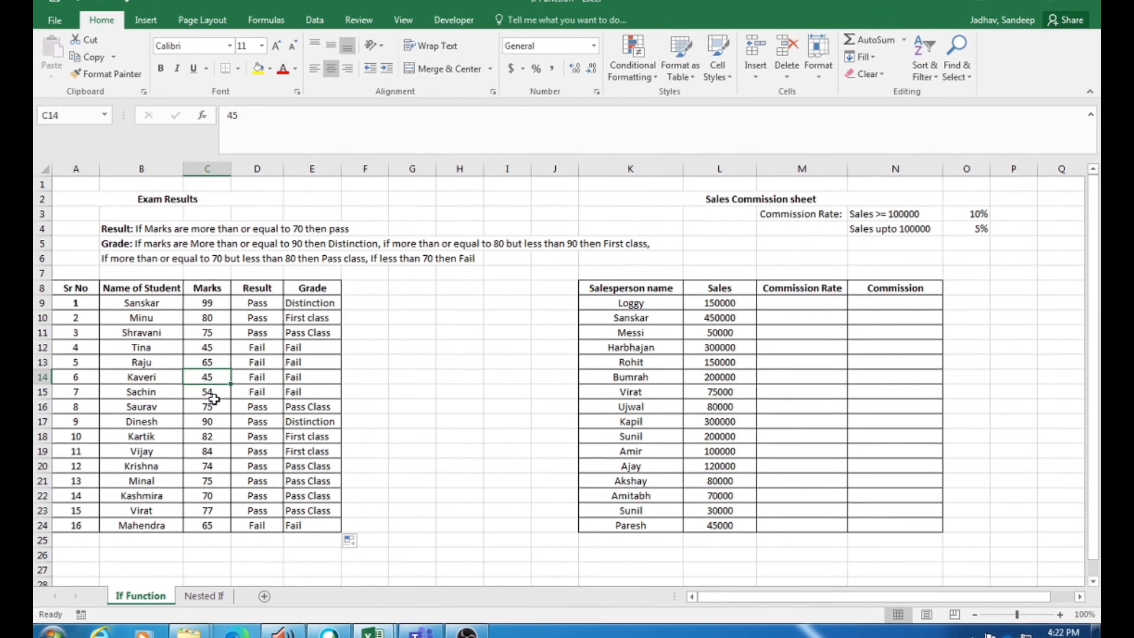
left_click(296, 392)
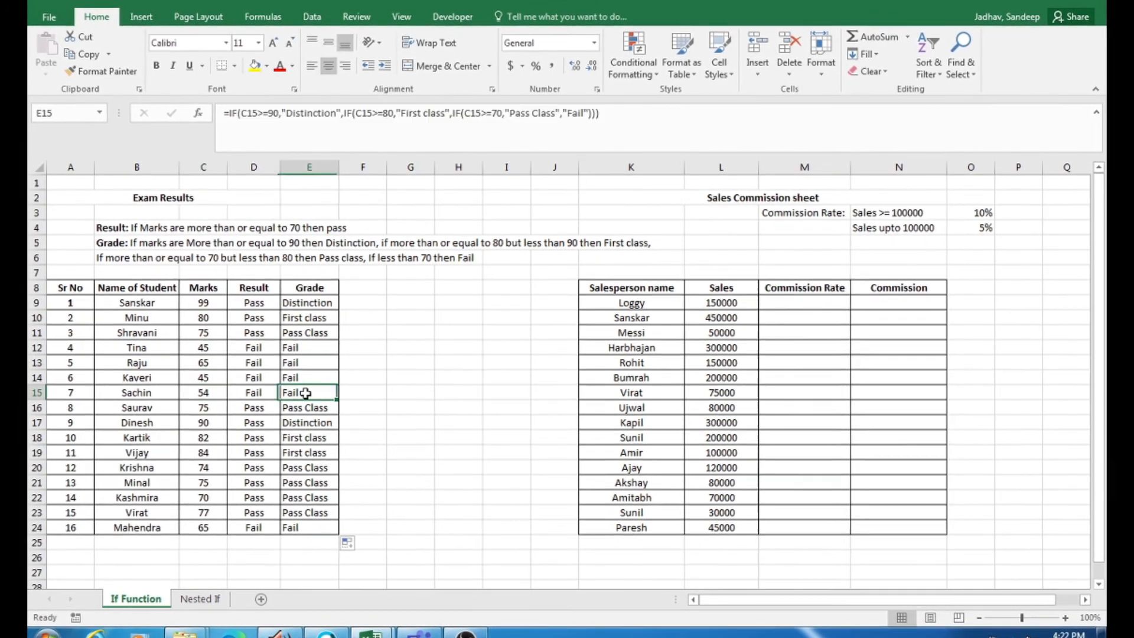
left_click(204, 409)
left_click(307, 411)
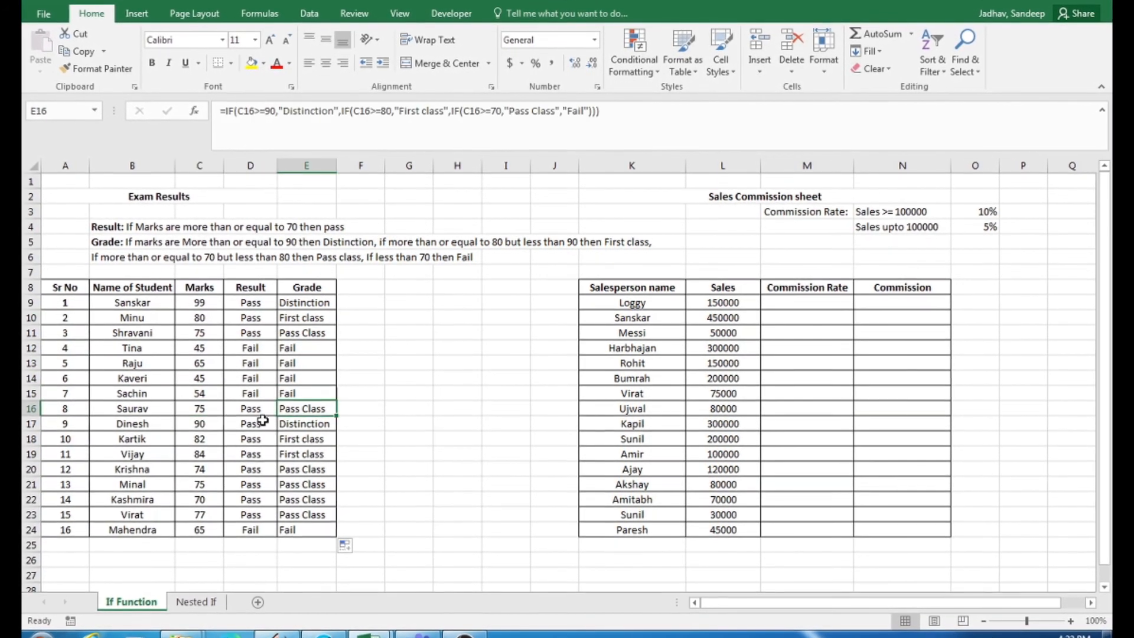
double_click(198, 439)
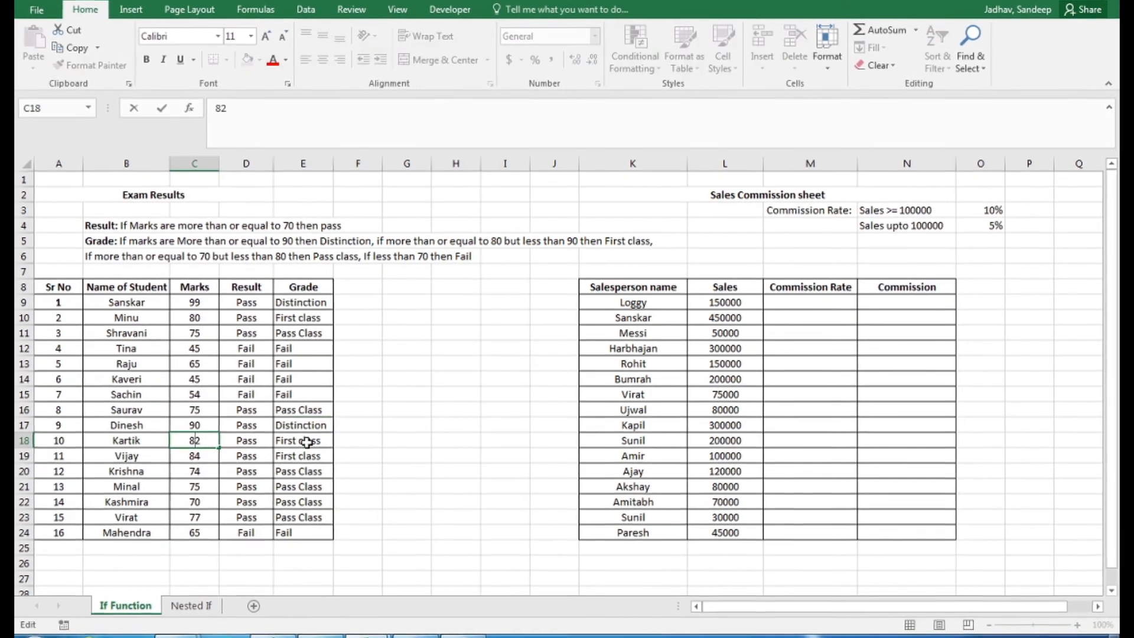
left_click(307, 442)
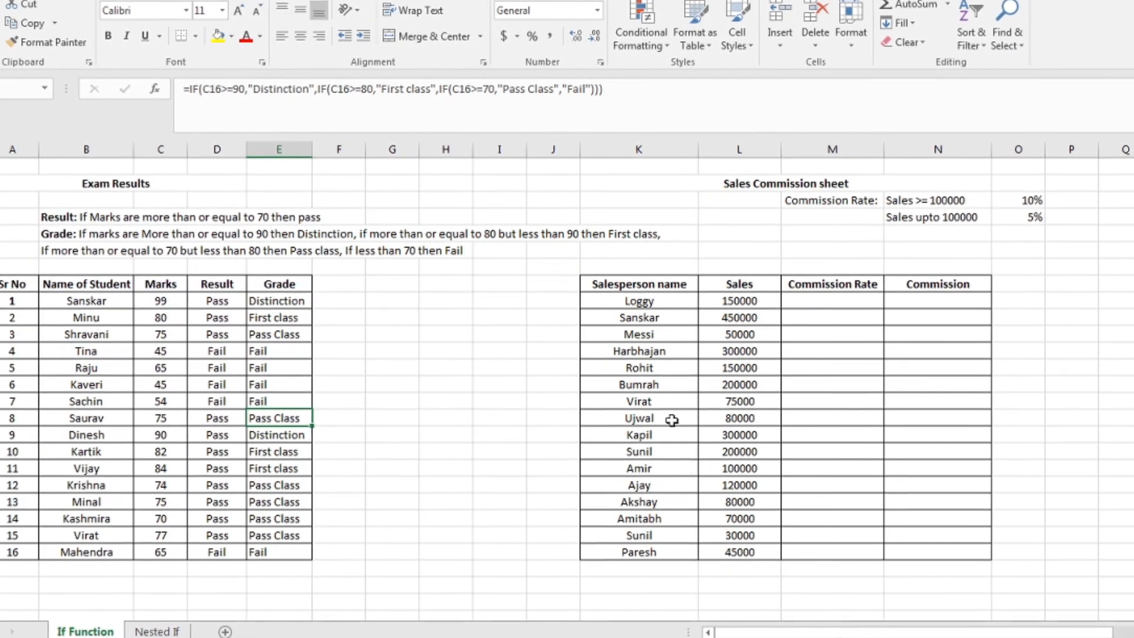
Start an IF formula in M9, the first Commission Rate cell, with the logical test L9>=100000.
left_click_drag(894, 632, 916, 634)
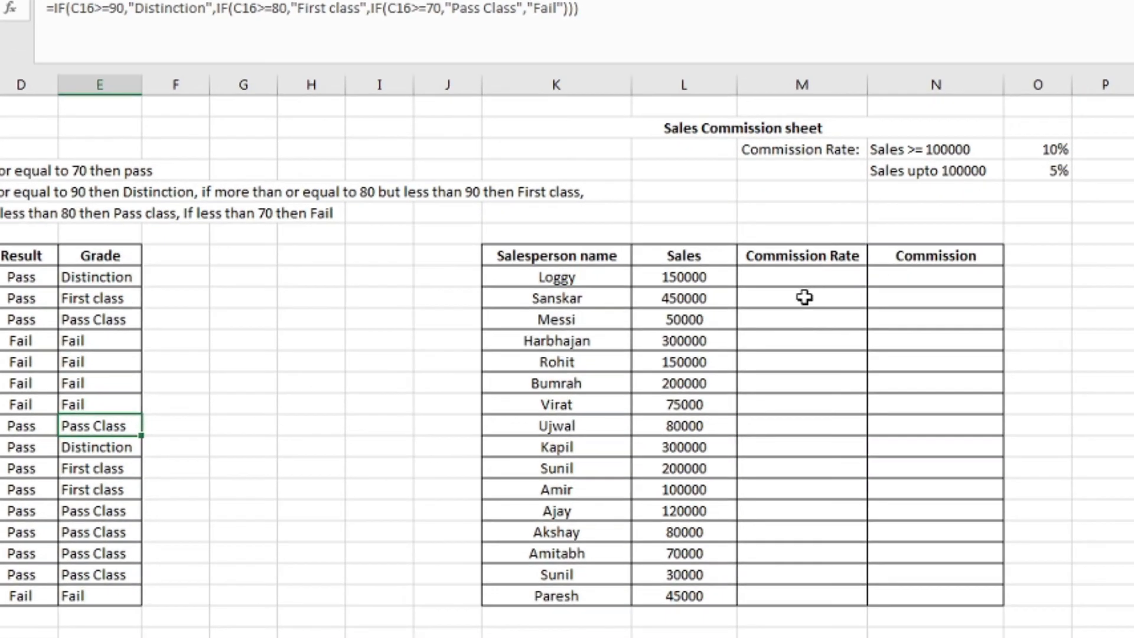
left_click(696, 276)
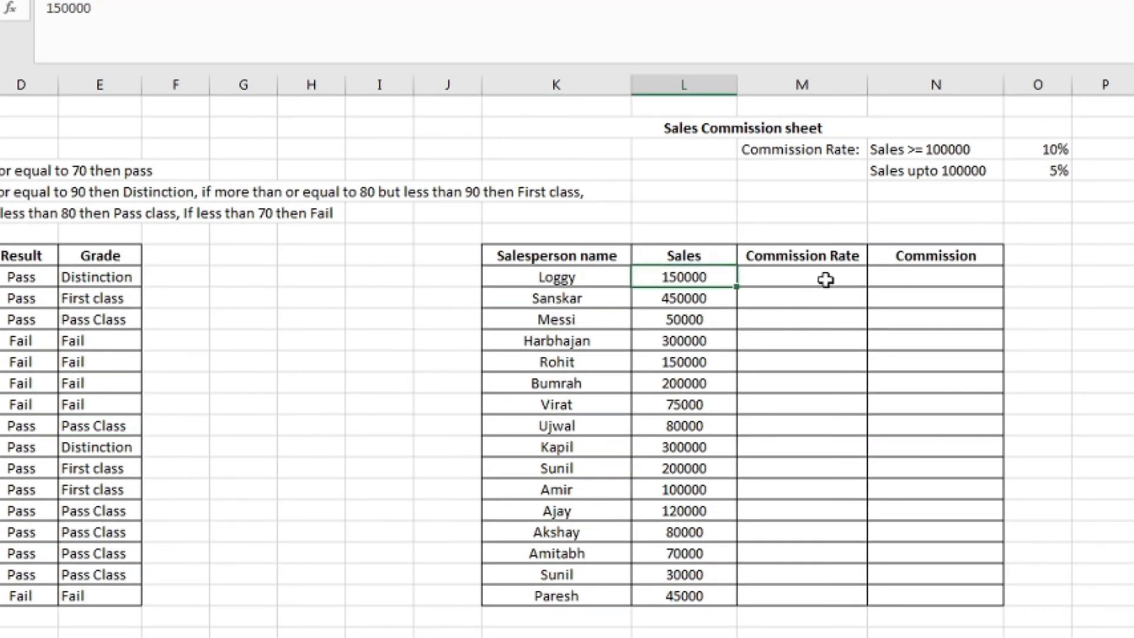
left_click(821, 275)
left_click(702, 278)
key("Right")
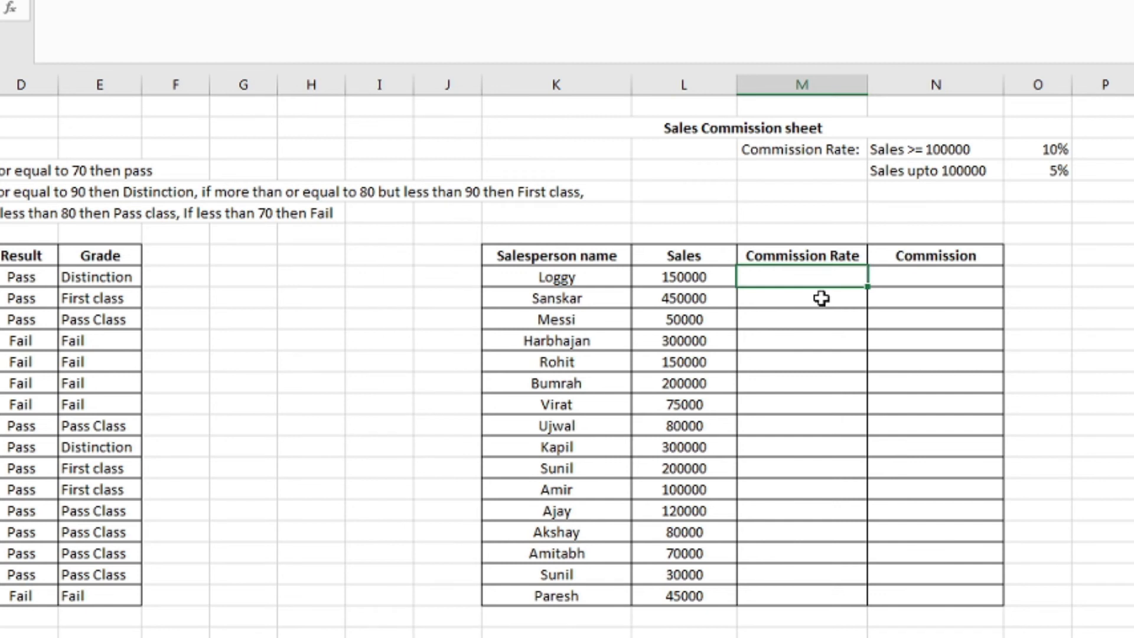
type("=if")
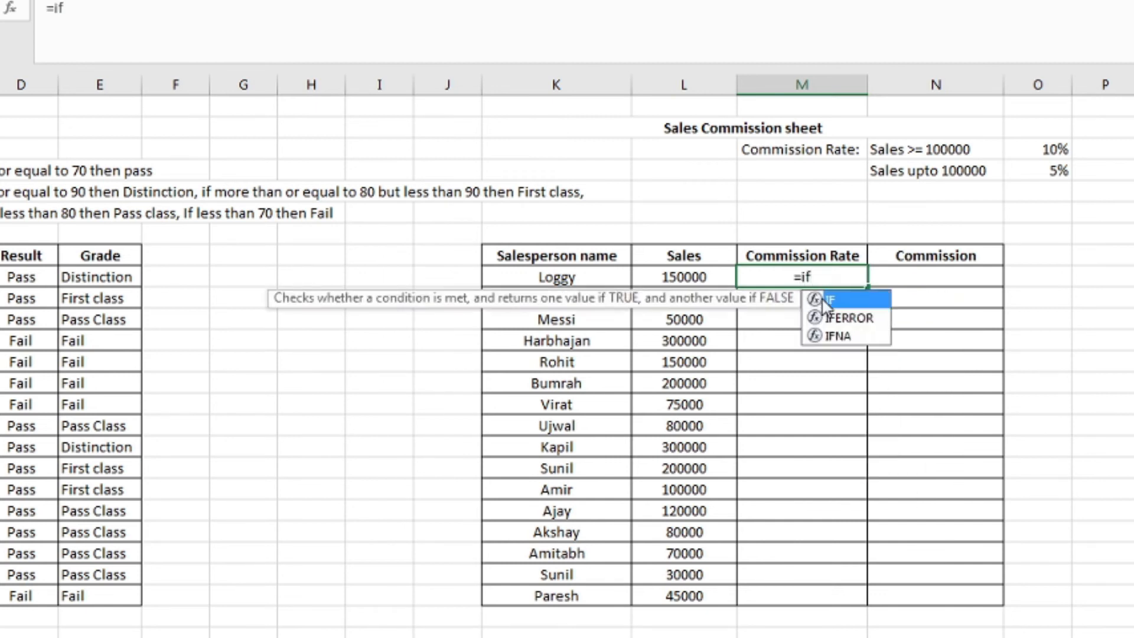
double_click(825, 302)
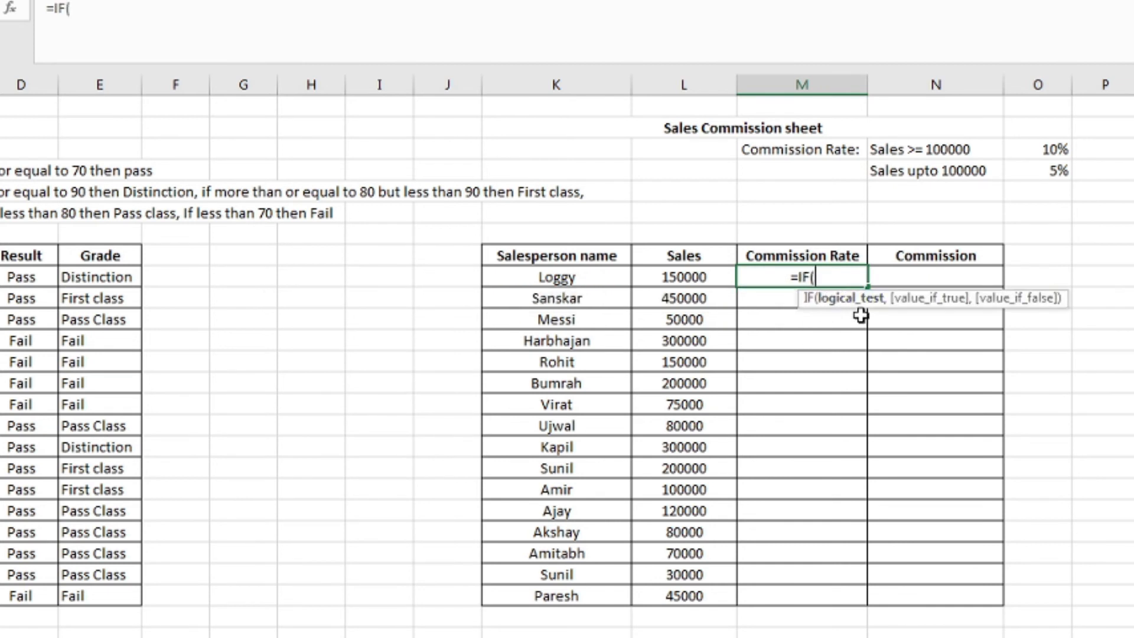
left_click(696, 278)
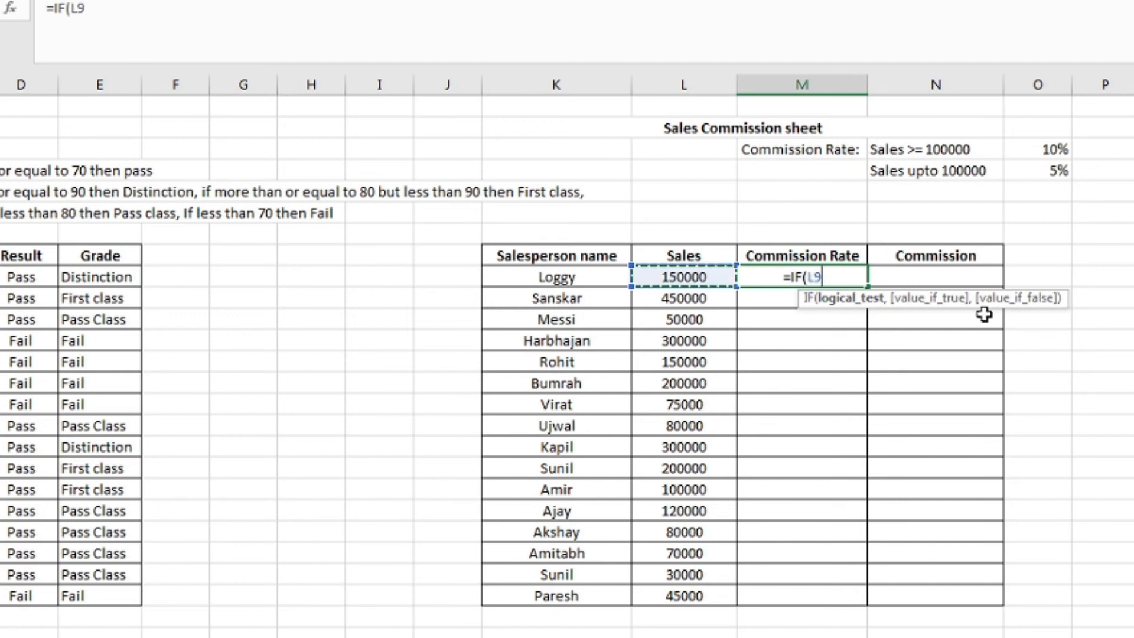
type(">=")
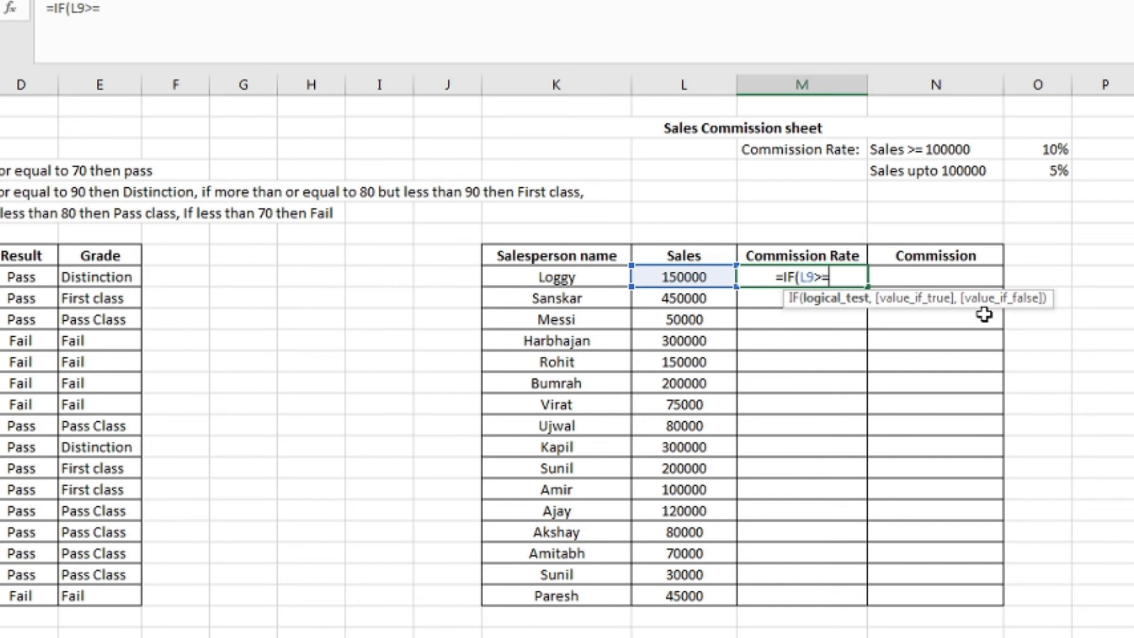
type("100000")
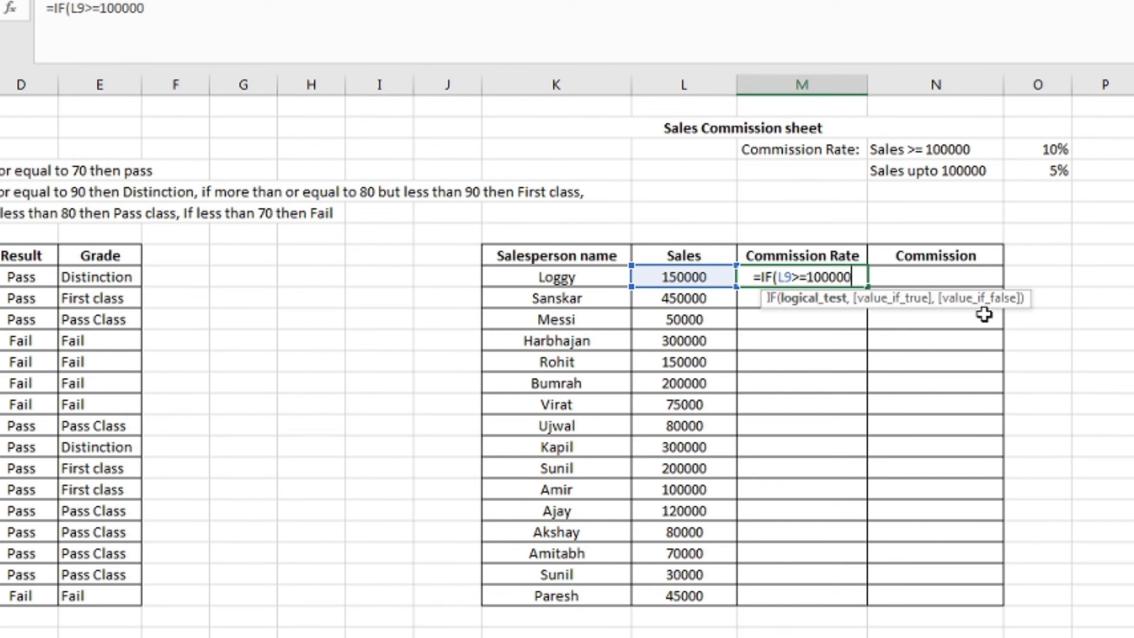
type(",")
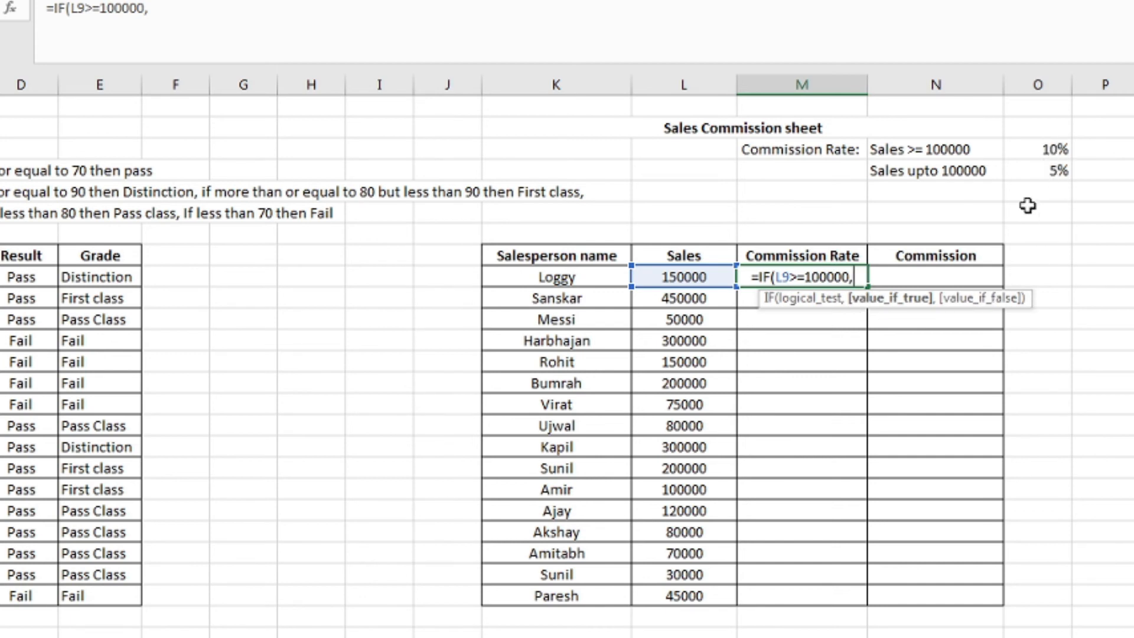
Give M9's IF formula the absolute references $O$3 as the true value and $O$4 as the false value.
left_click(1056, 150)
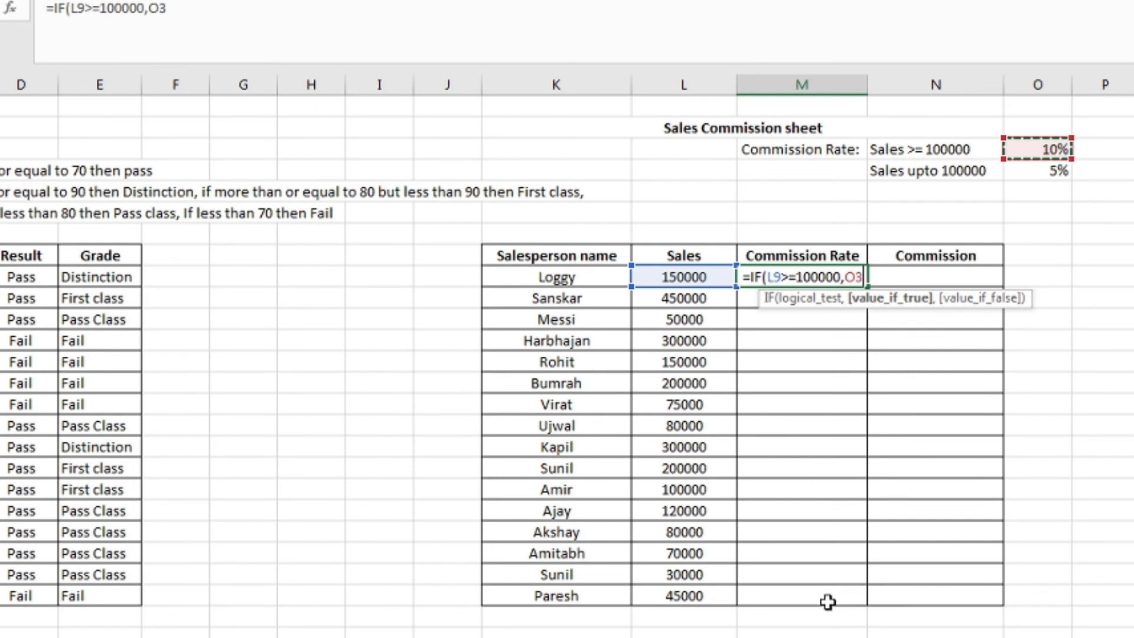
key("F4")
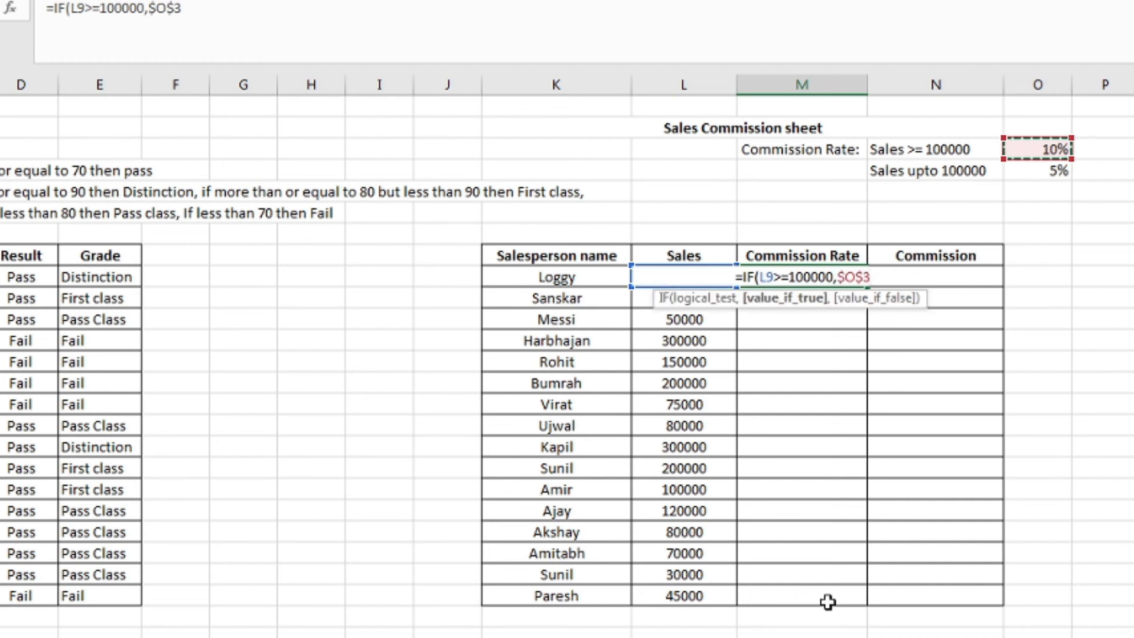
type(",")
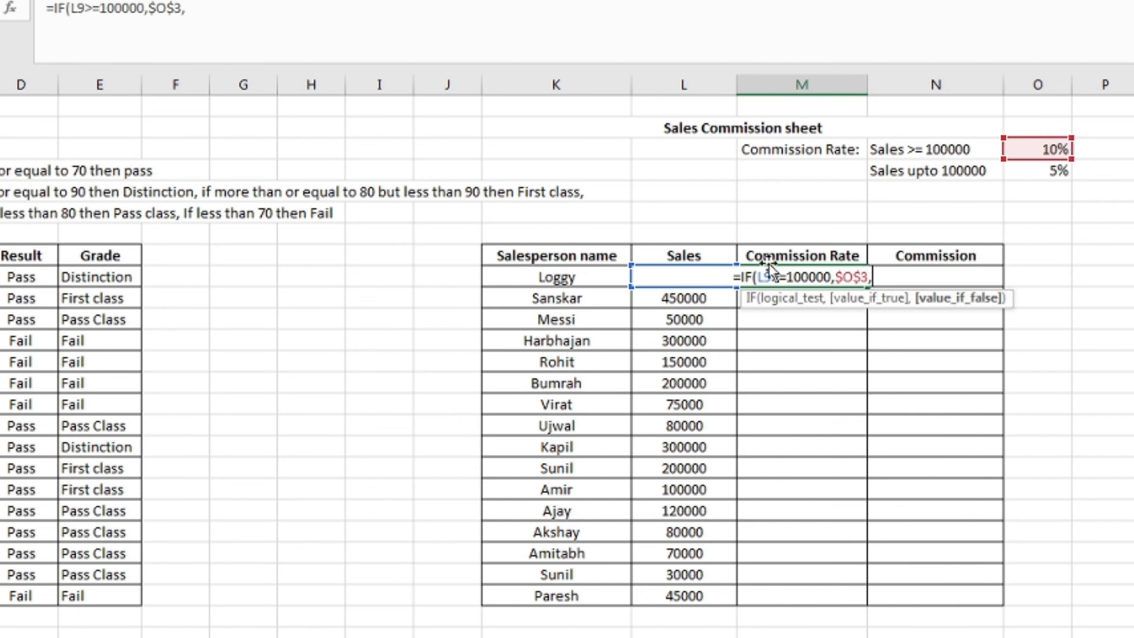
left_click(1057, 171)
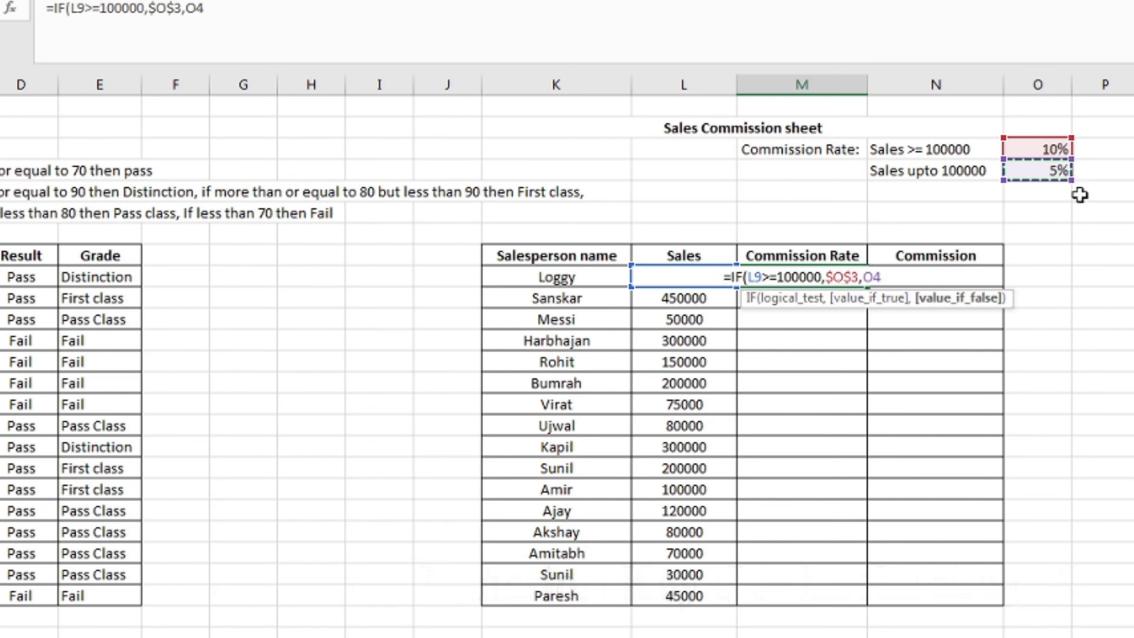
key("F4")
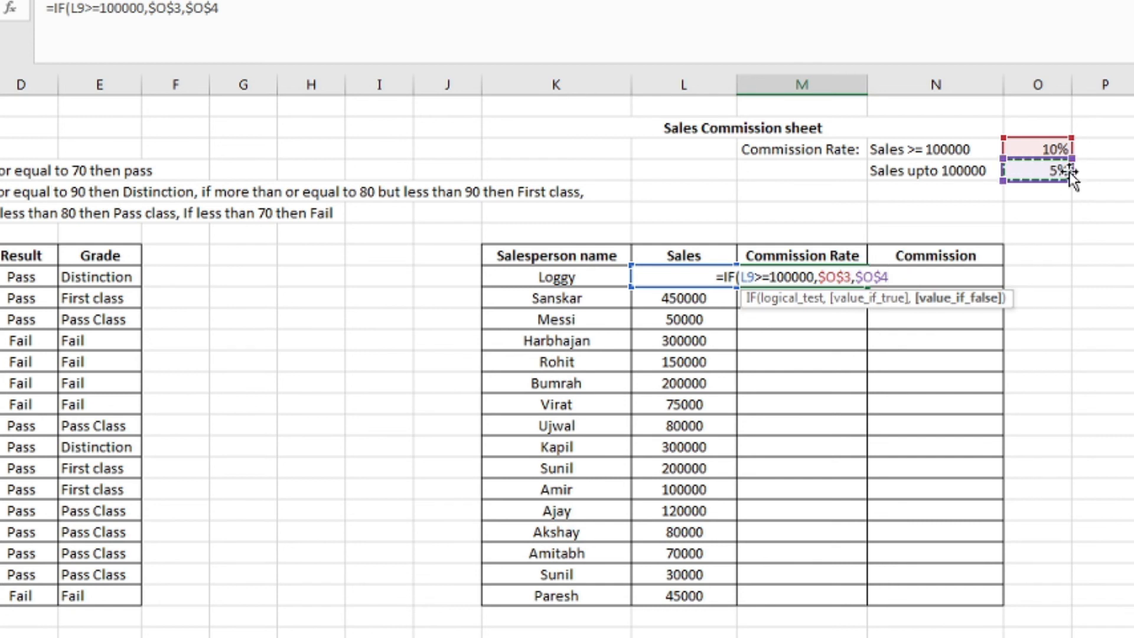
Complete the IF formula in M9 and fill it down the Commission Rate column.
type(")")
key("ctrl+Return")
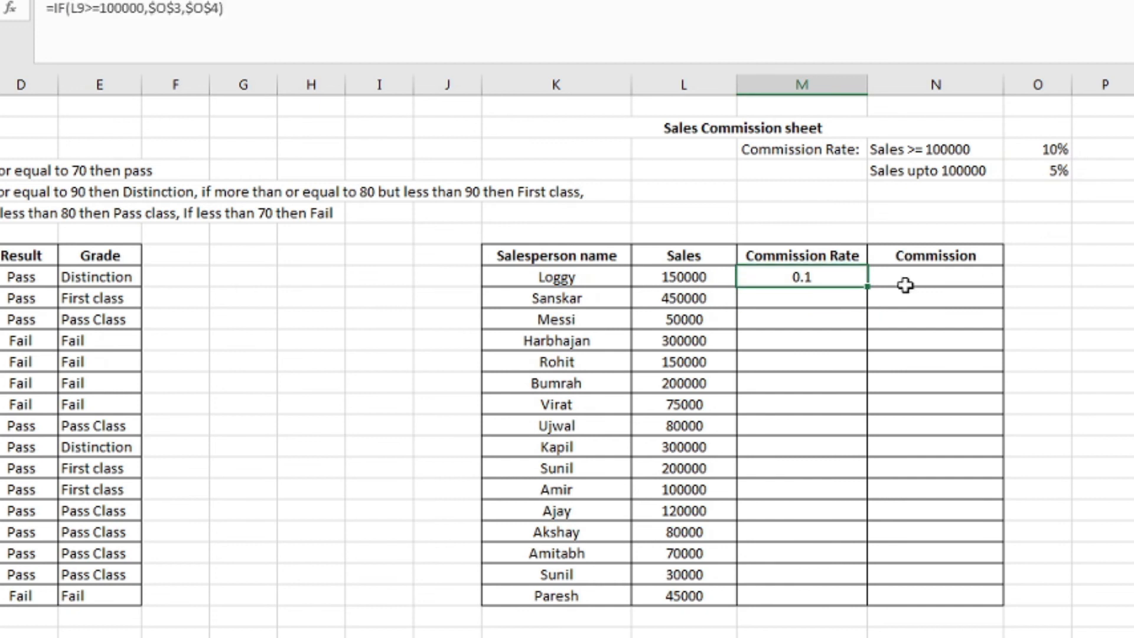
double_click(869, 288)
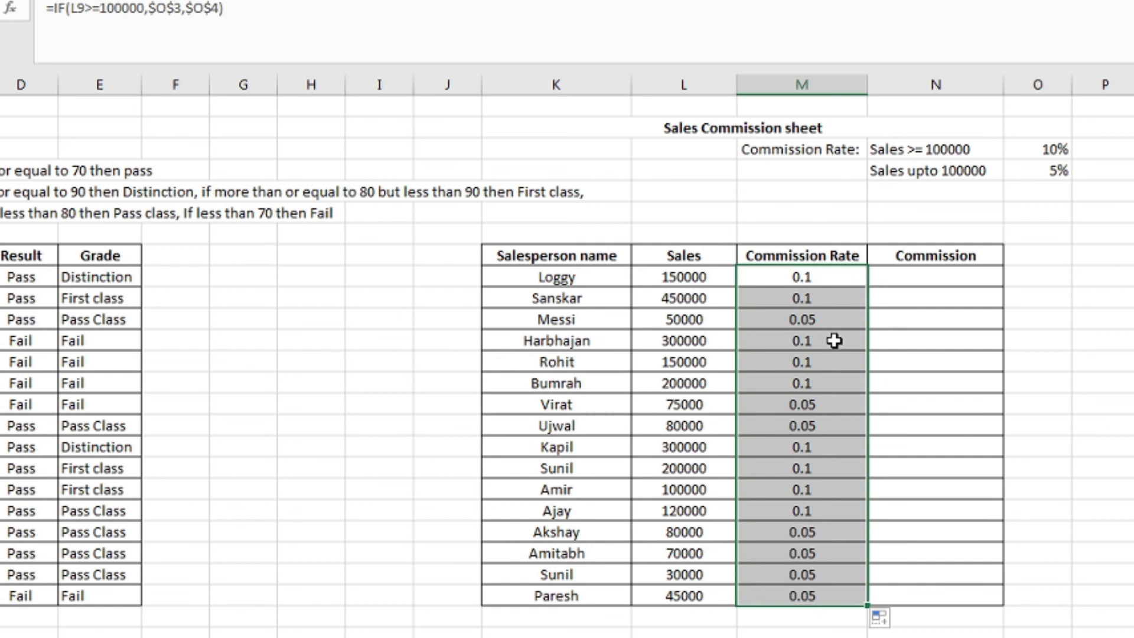
Check the sales figures and Commission Rate formulas in rows 11 and 13 against the 100000 sales rule.
left_click(708, 324)
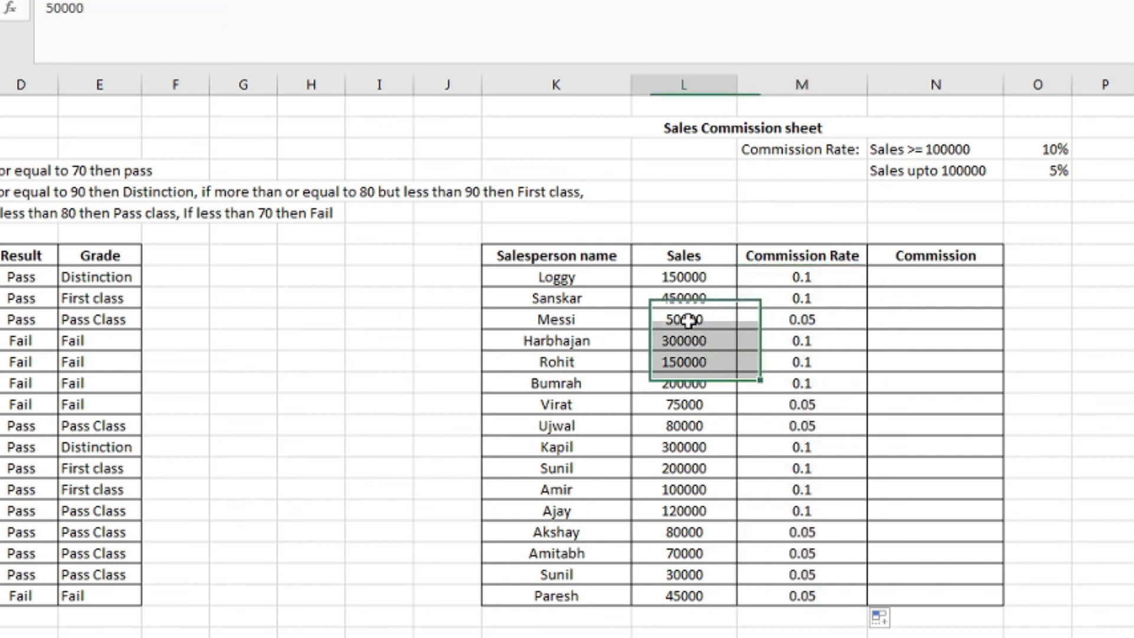
left_click(796, 321)
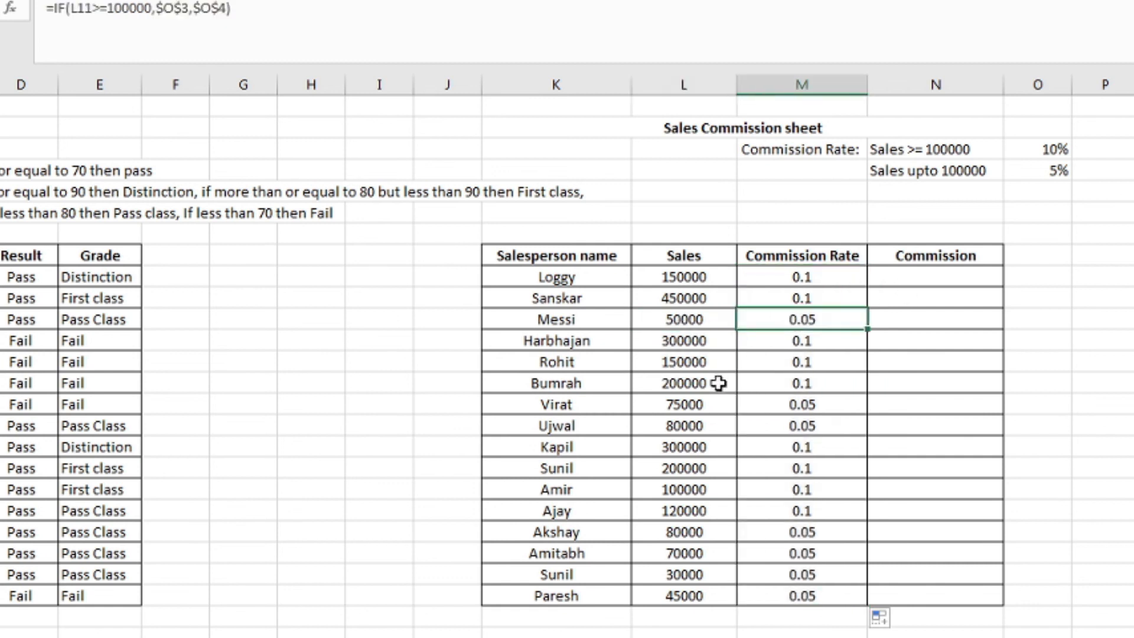
left_click(688, 361)
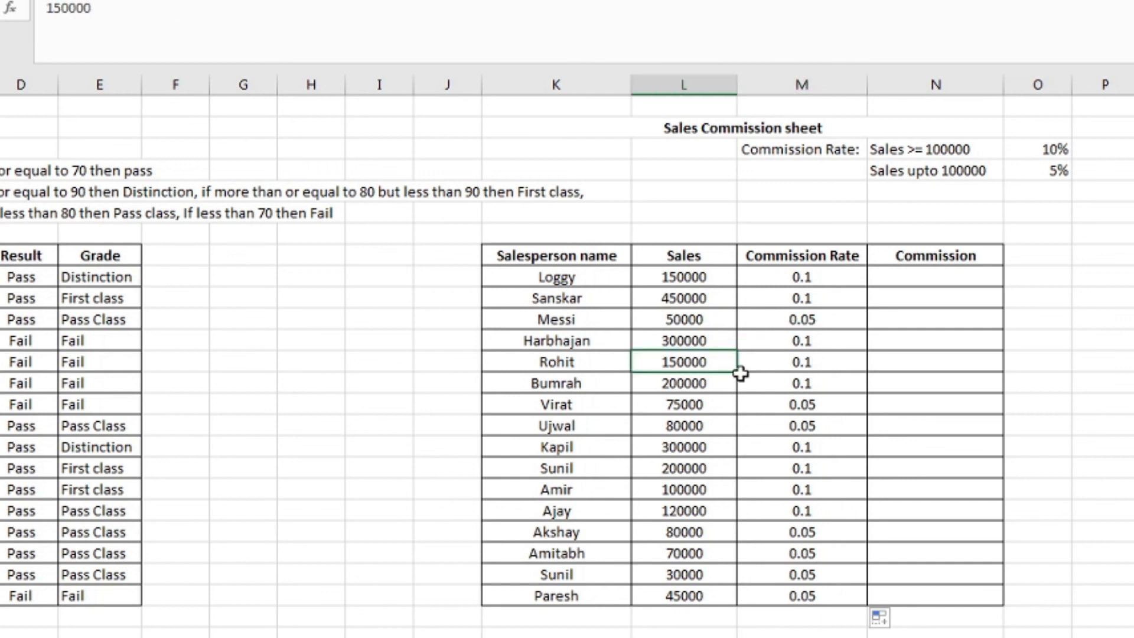
double_click(803, 363)
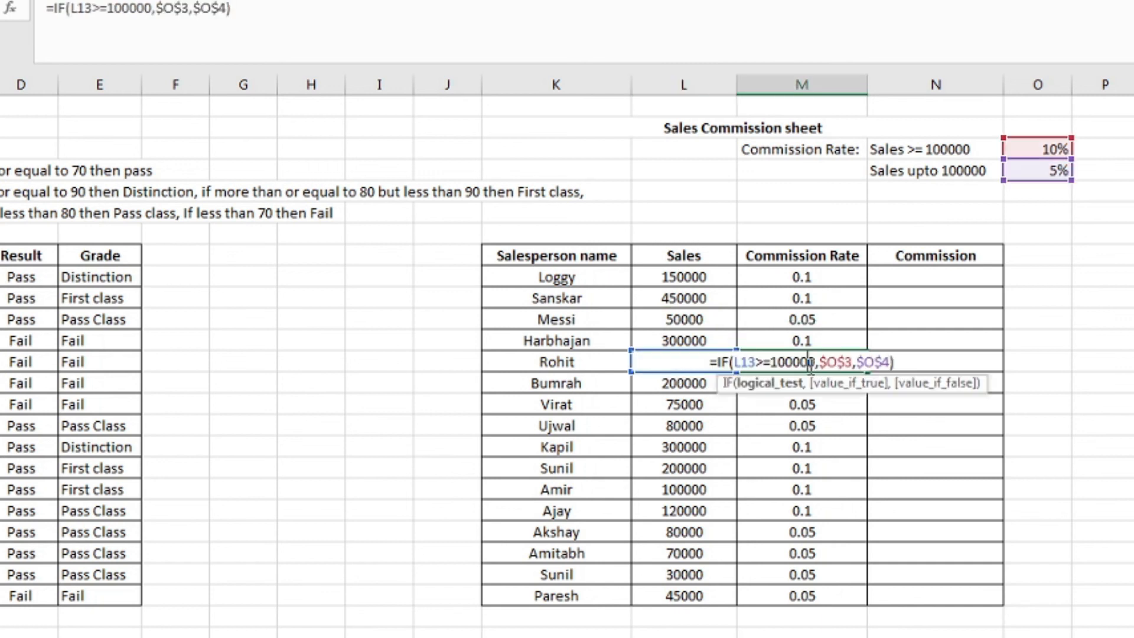
left_click(1067, 369)
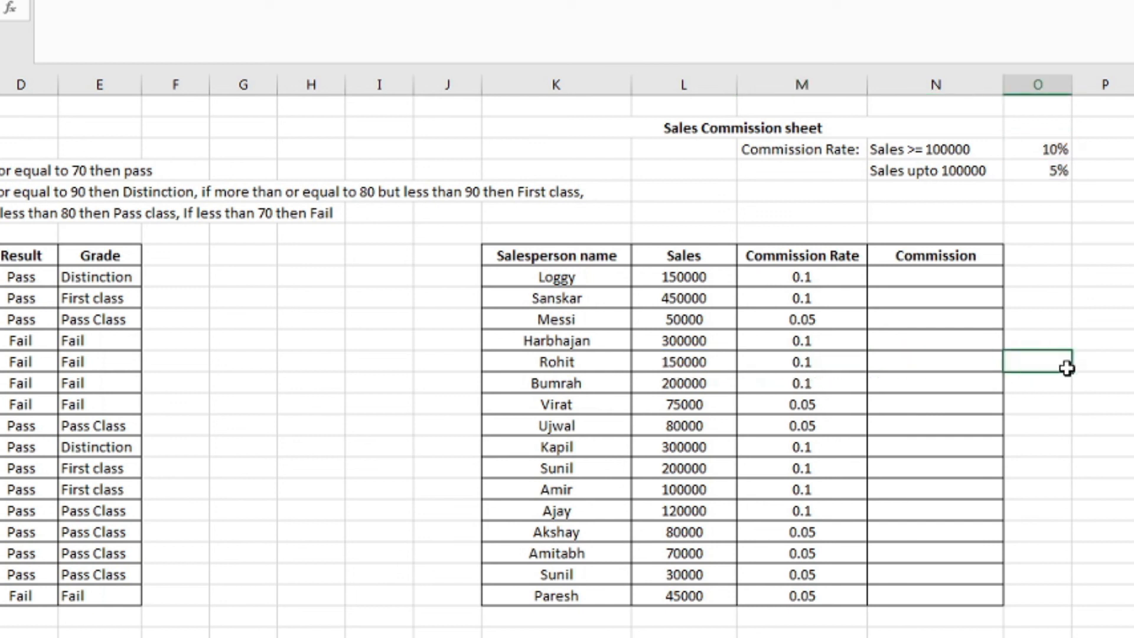
Calculate the commission in N9 with =L9*M9 and fill the formula down the Commission column.
left_click(906, 276)
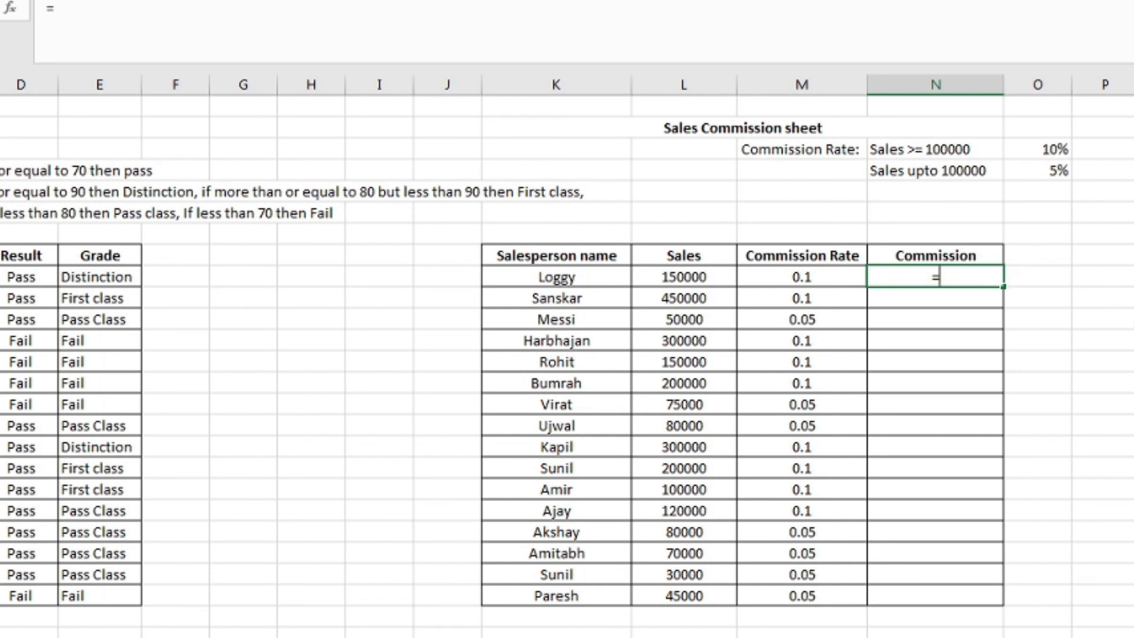
type("=")
key("Left")
key("Left")
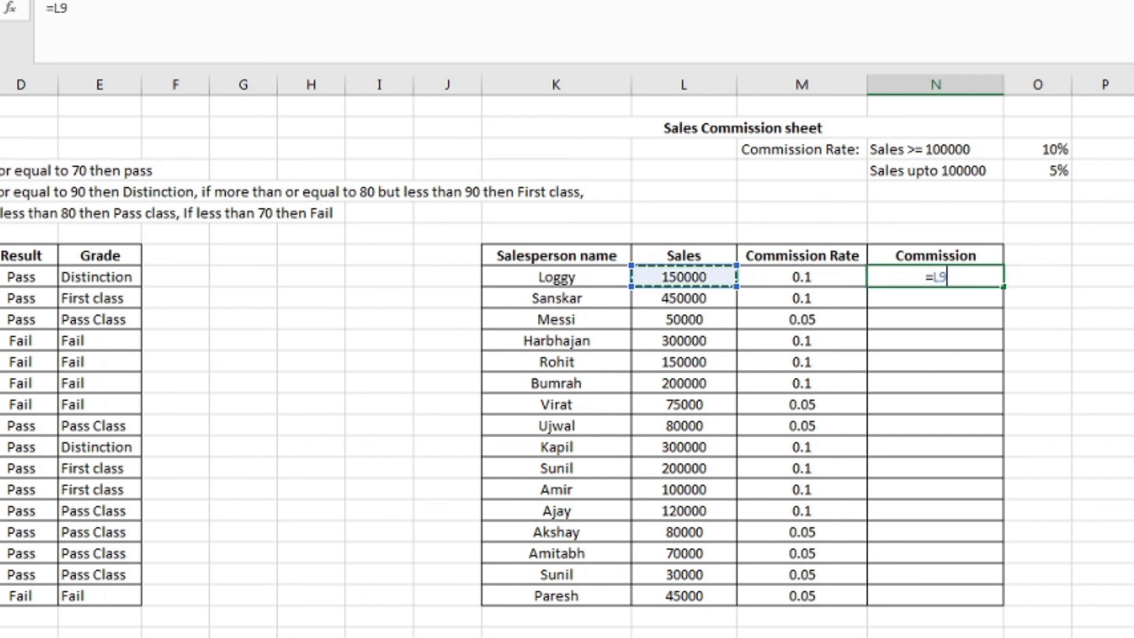
type("*")
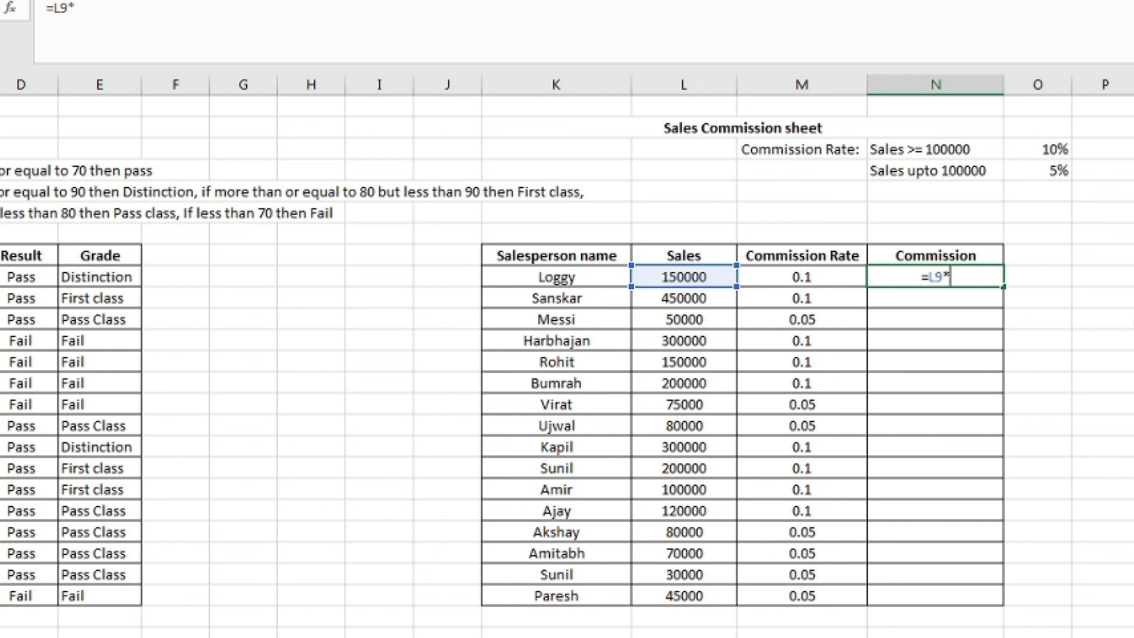
left_click(808, 278)
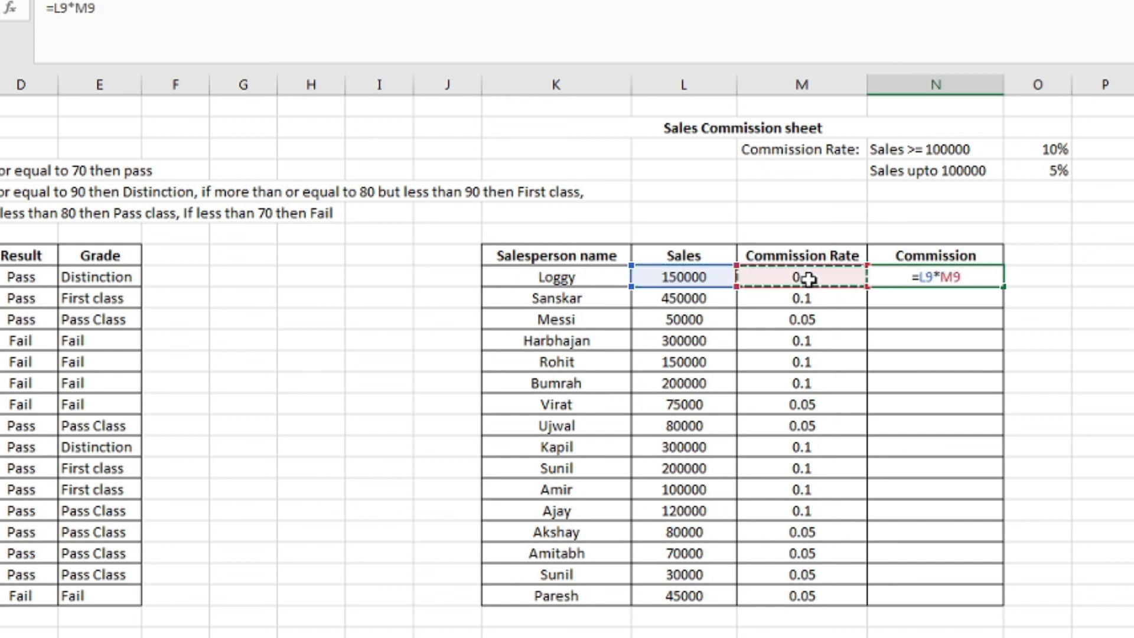
key("Return")
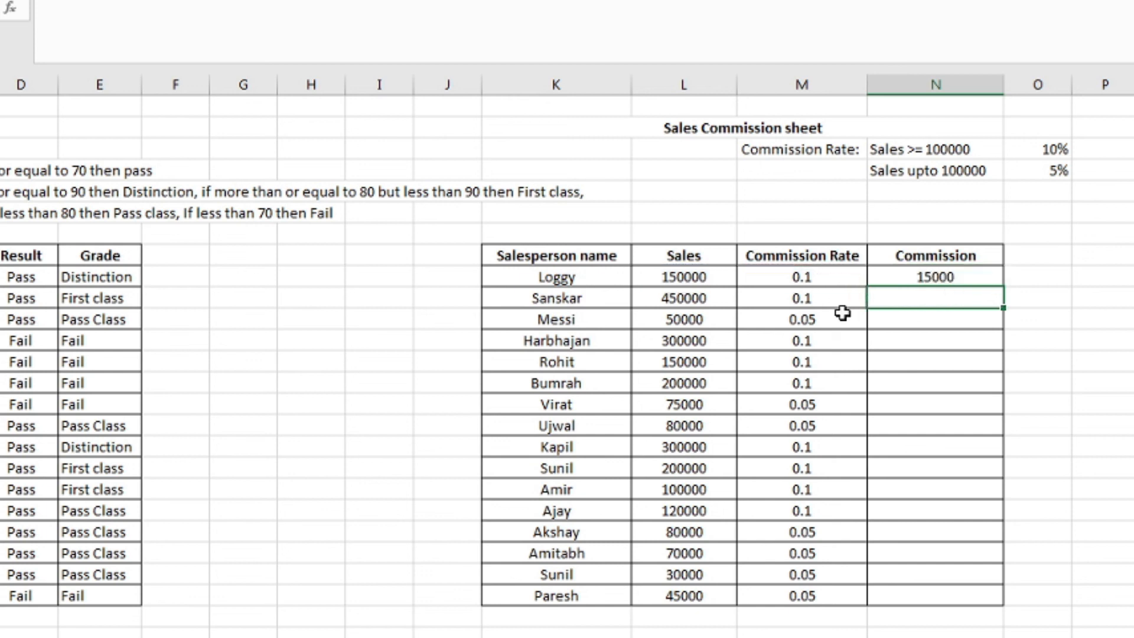
left_click(922, 271)
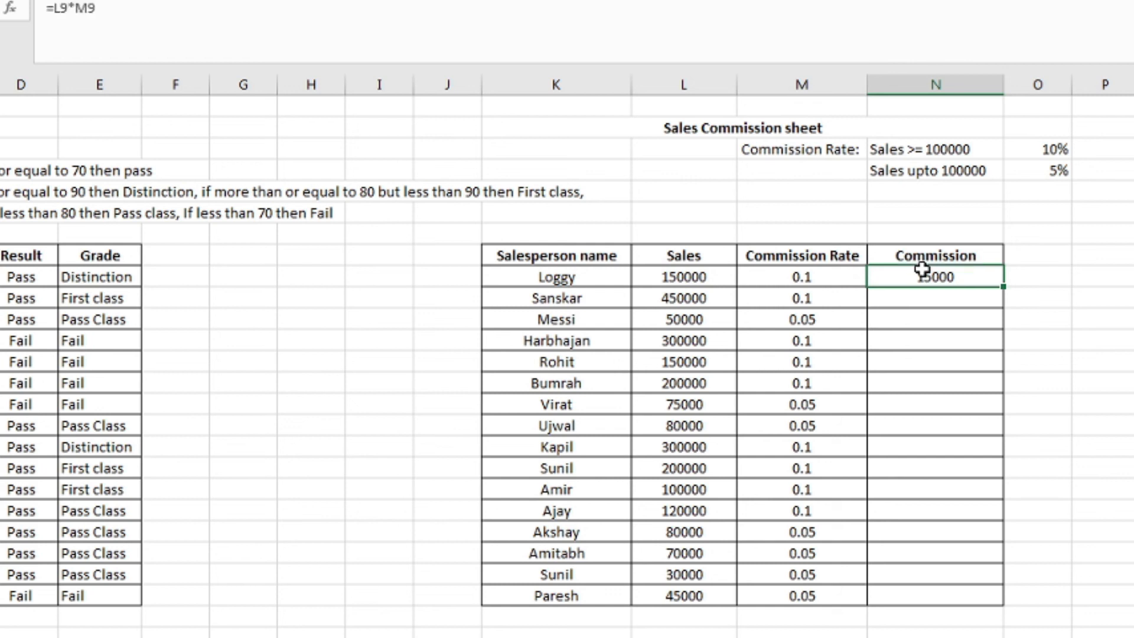
double_click(1005, 289)
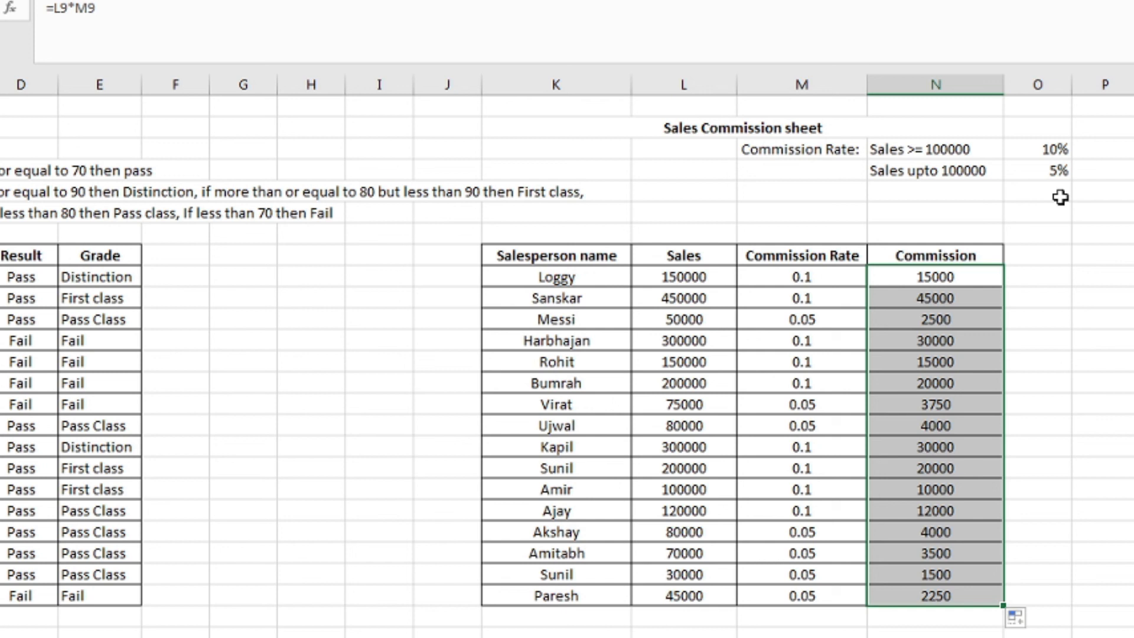
left_click(841, 276)
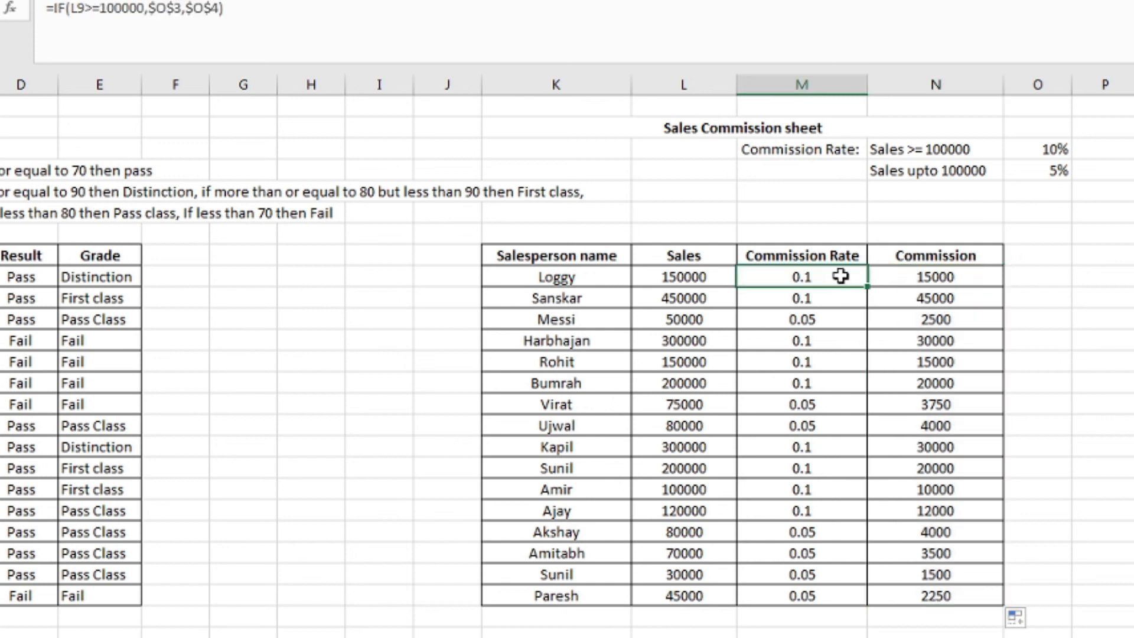